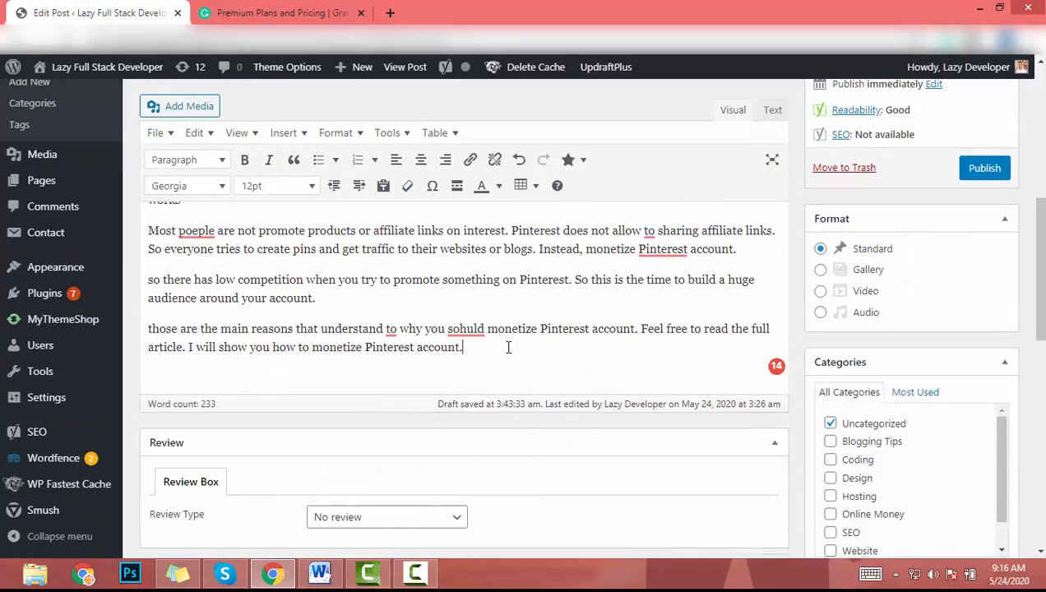
- Look over the draft Pinterest post and view Grammarly's Premium prices and plans before returning to the post editor
scroll(508, 347, "up", 4)
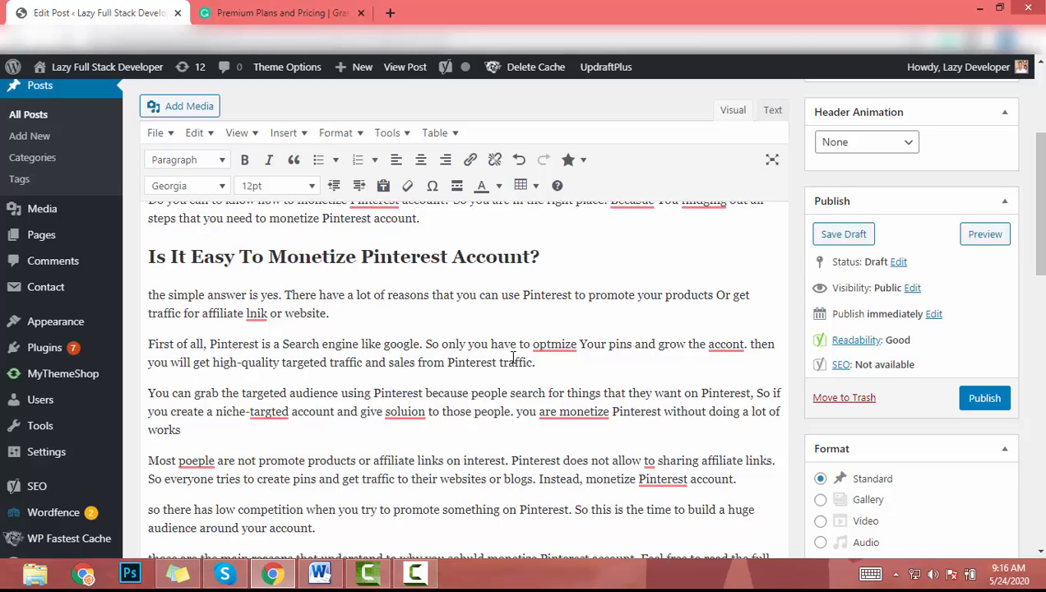
left_click(279, 13)
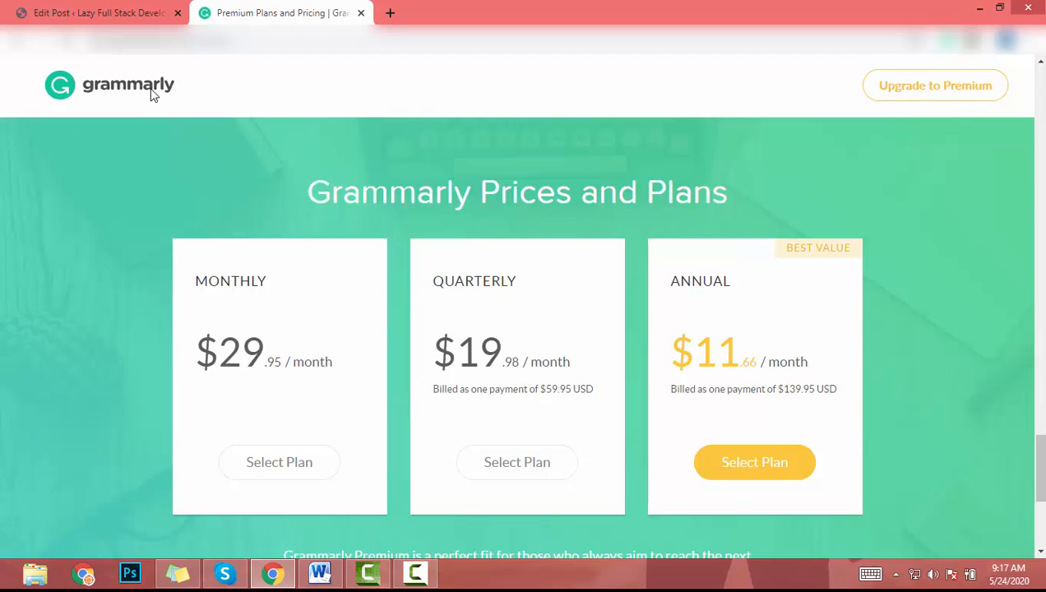
left_click(98, 13)
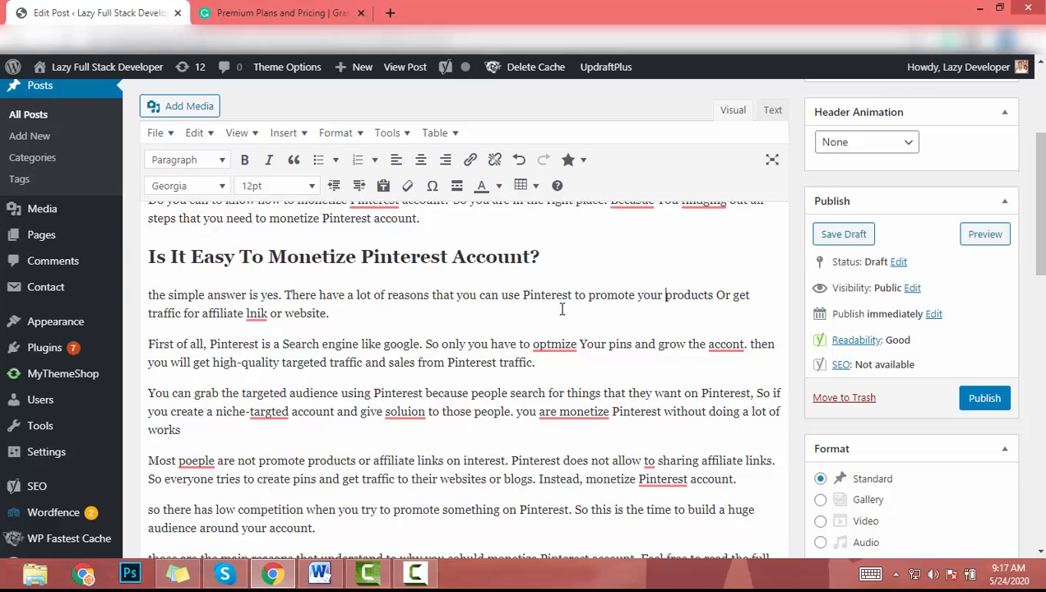
- View Grammarly's premium alerts for the post text and close the assistant again
scroll(650, 429, "down", 3)
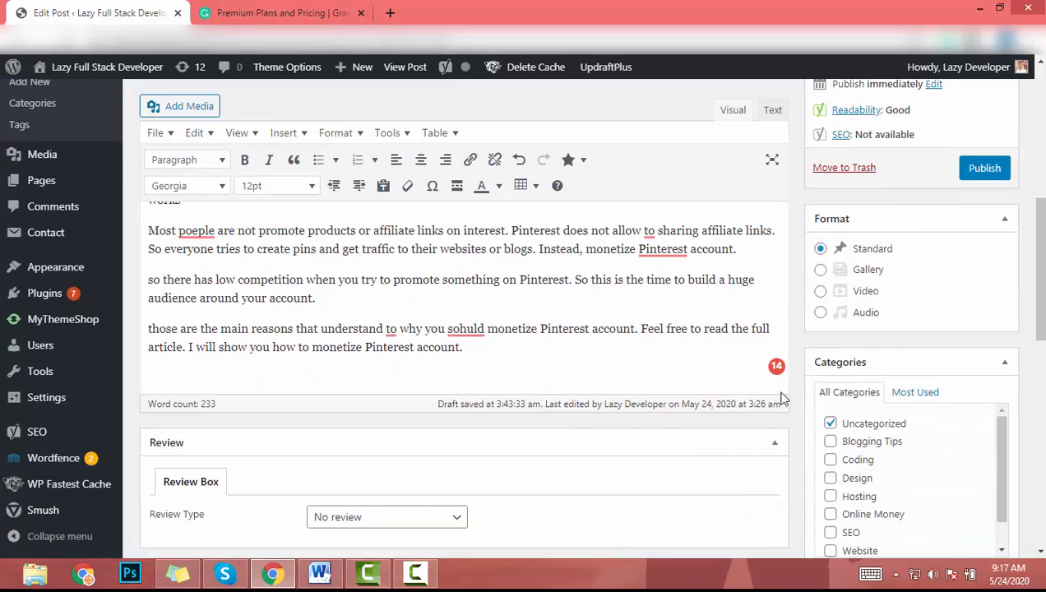
left_click(777, 367)
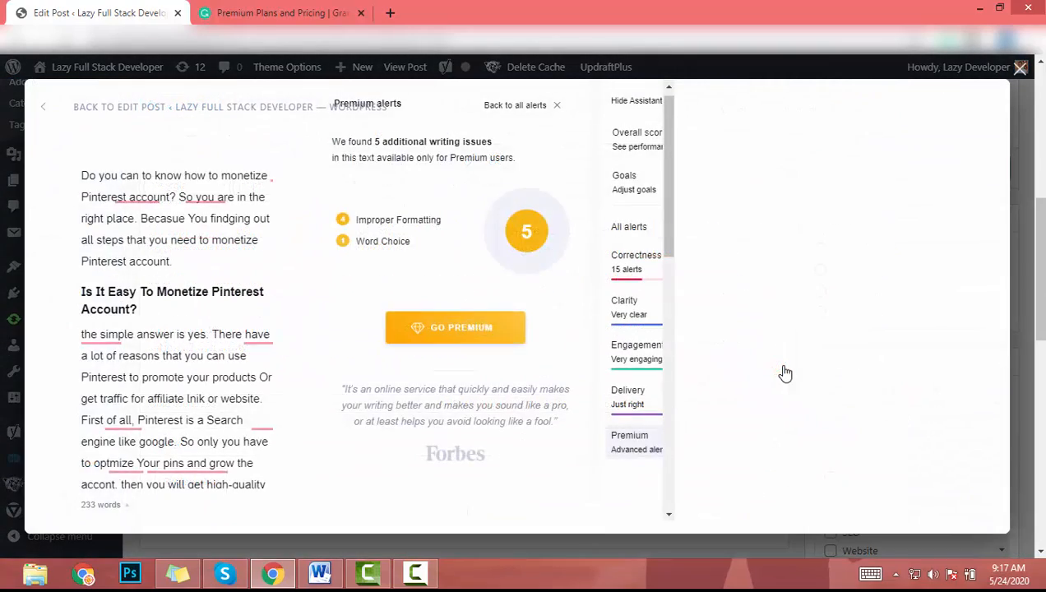
left_click(955, 441)
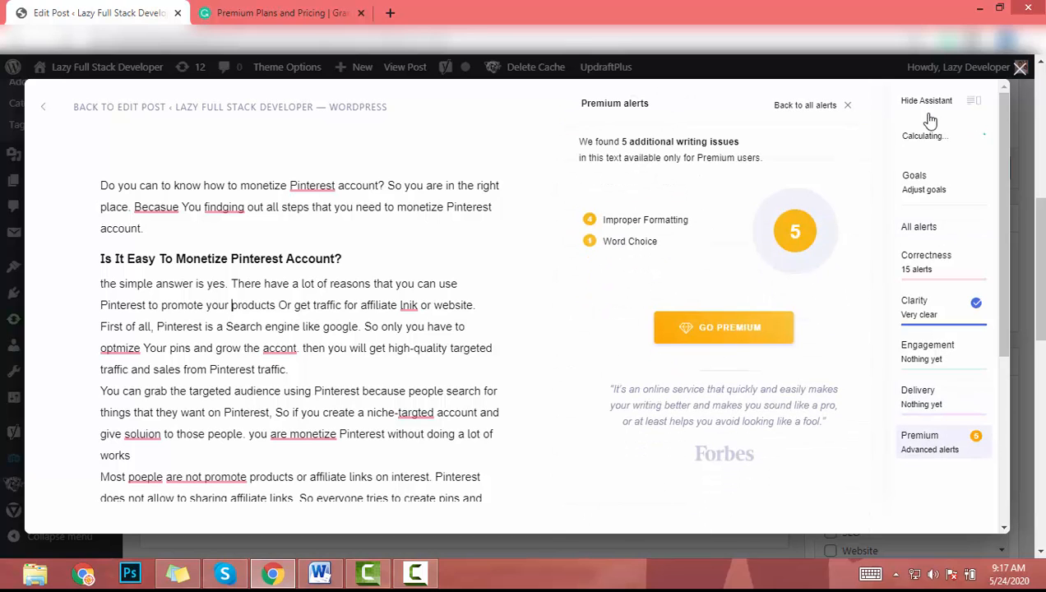
left_click(1019, 68)
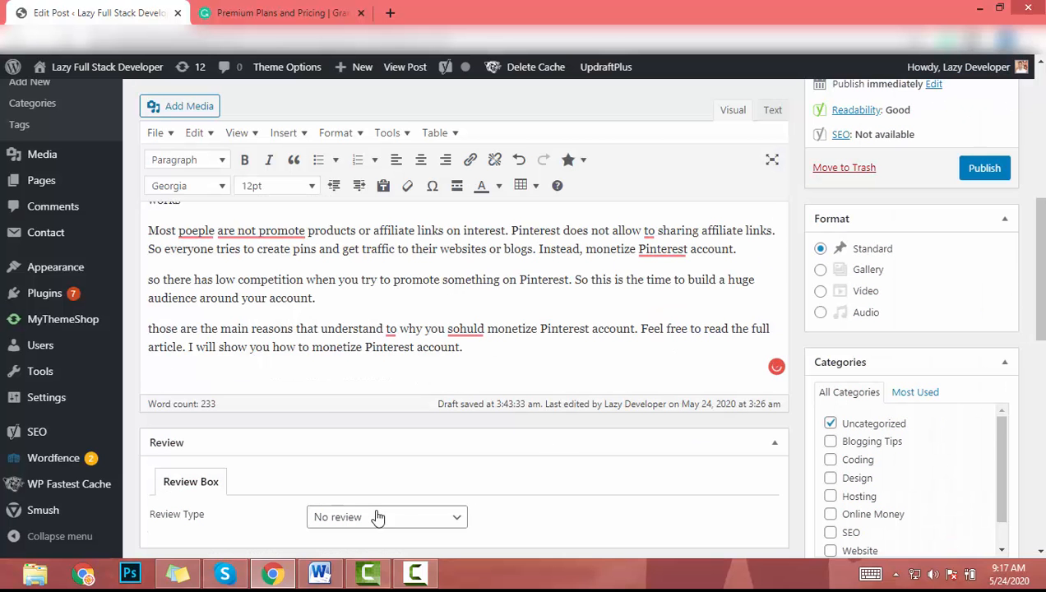
left_click(320, 573)
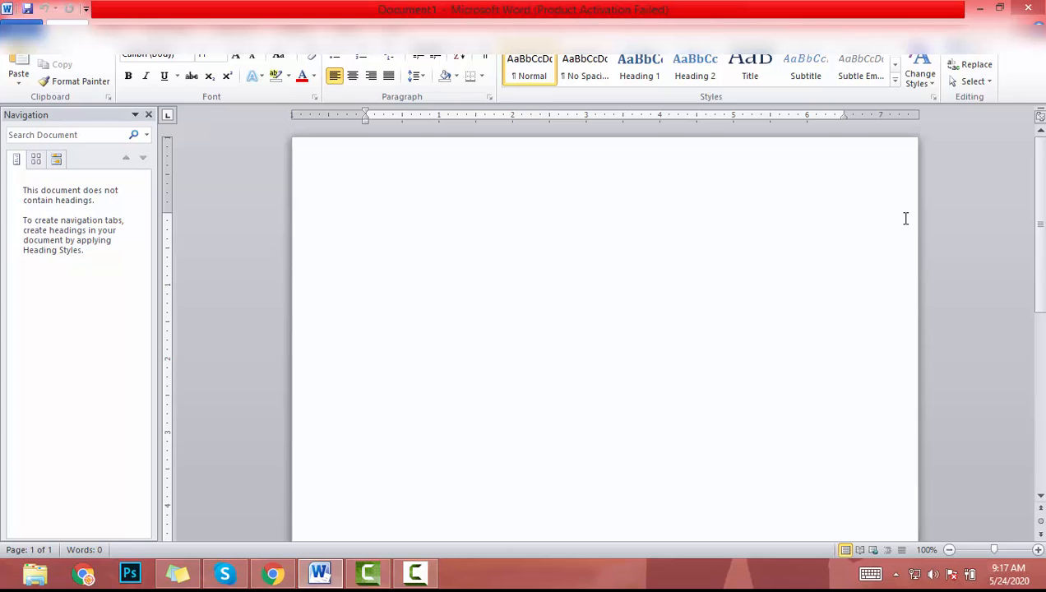
left_click(979, 9)
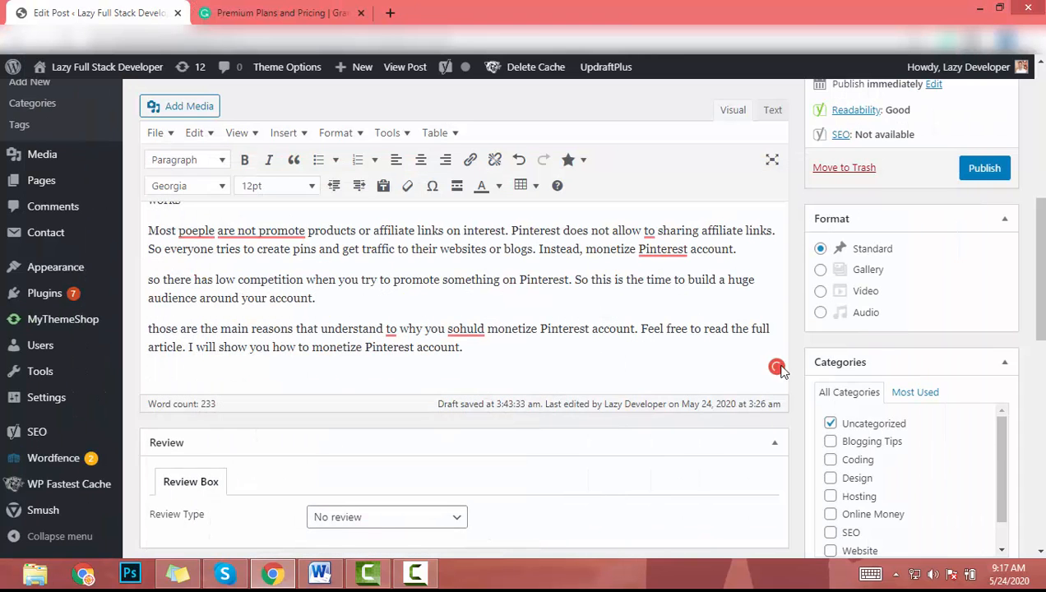
- Open Grammarly's alerts for the post and accept "the Pinterest" as the article correction in the first sentence
left_click(405, 290)
mouse_move(779, 366)
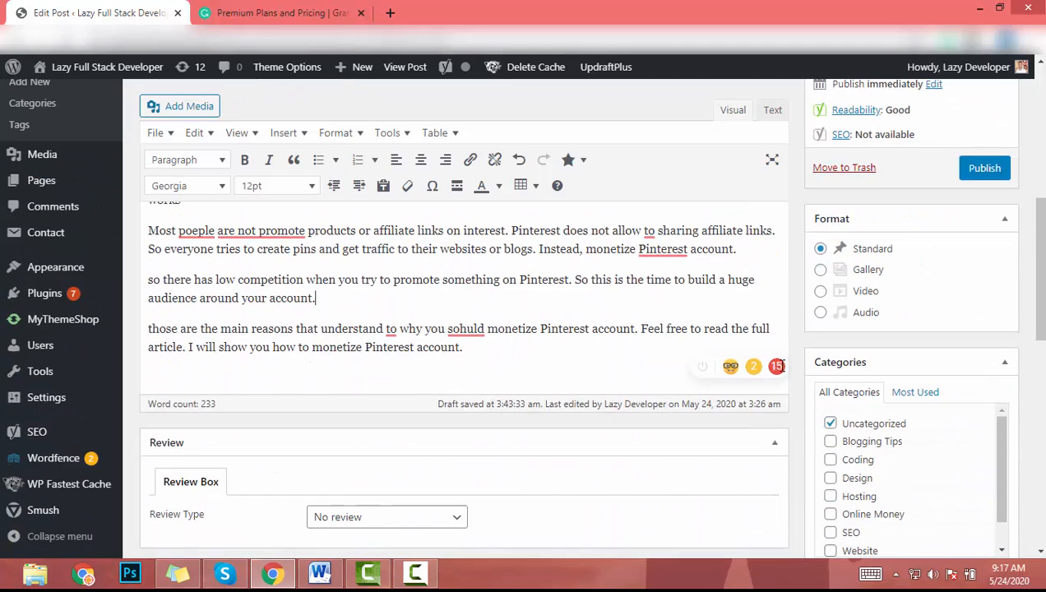
left_click(776, 367)
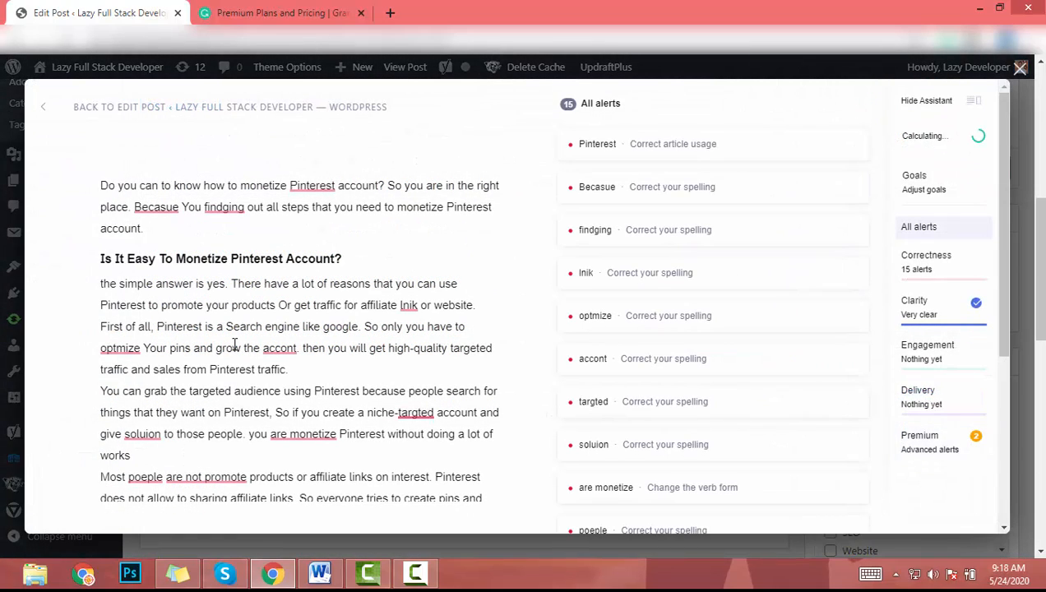
left_click(304, 184)
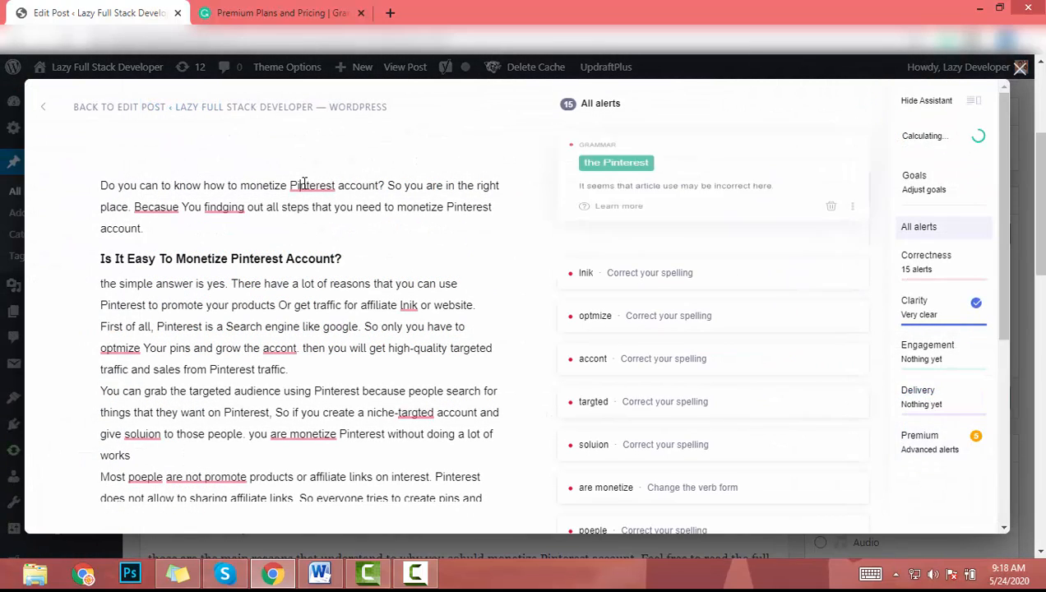
left_click(633, 186)
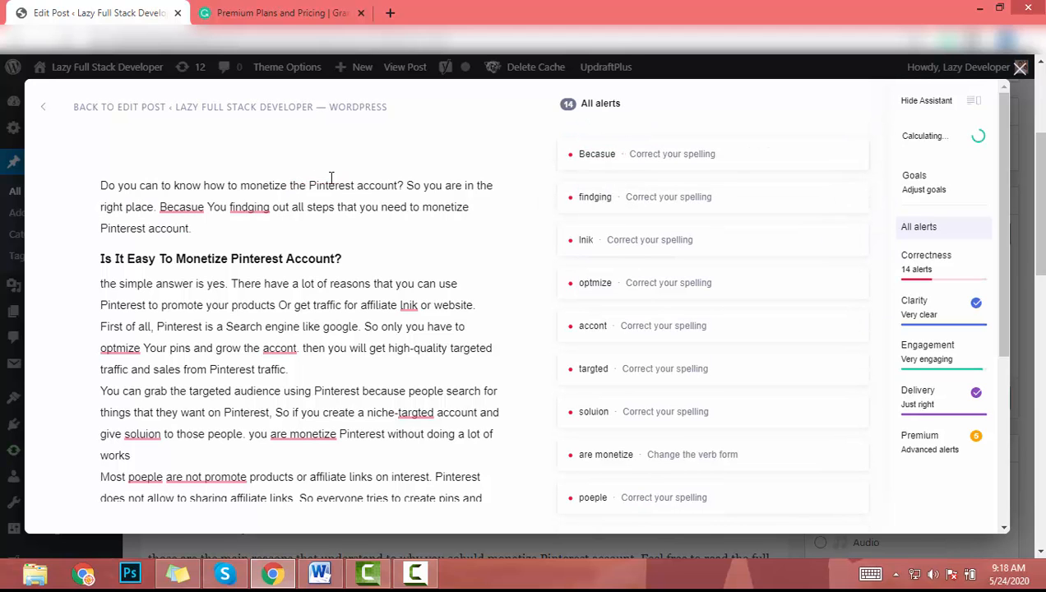
- Accept the Grammarly spelling corrections "Because" and "finding" in the introductory paragraph
left_click(170, 206)
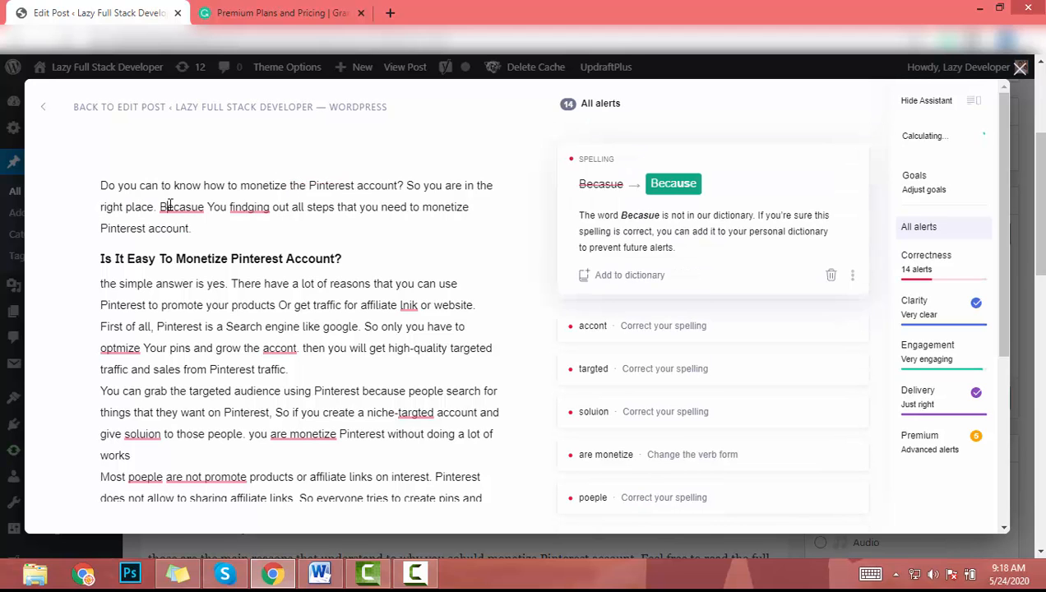
left_click(689, 206)
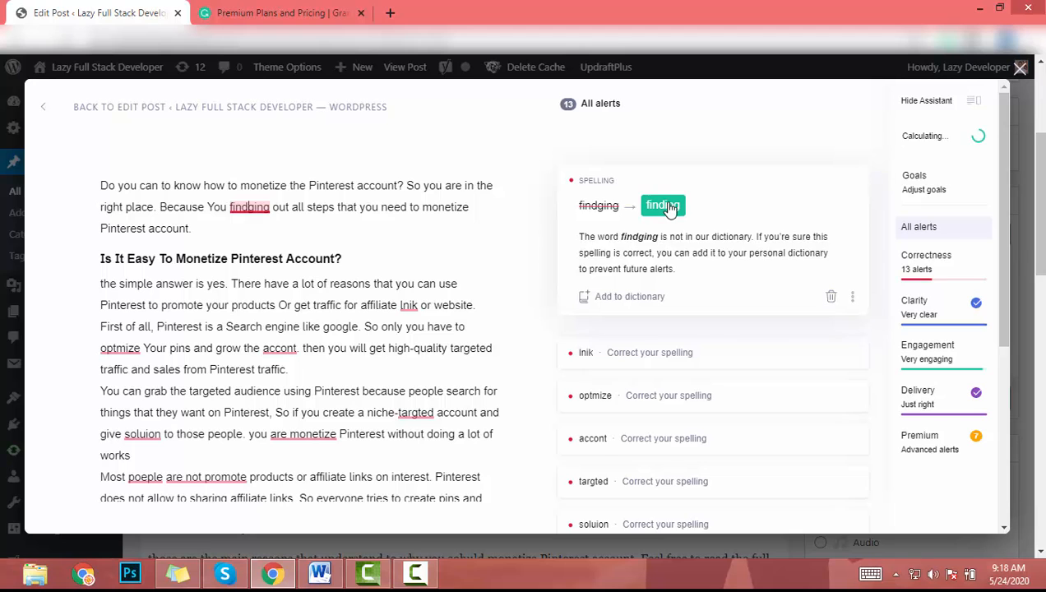
left_click(666, 206)
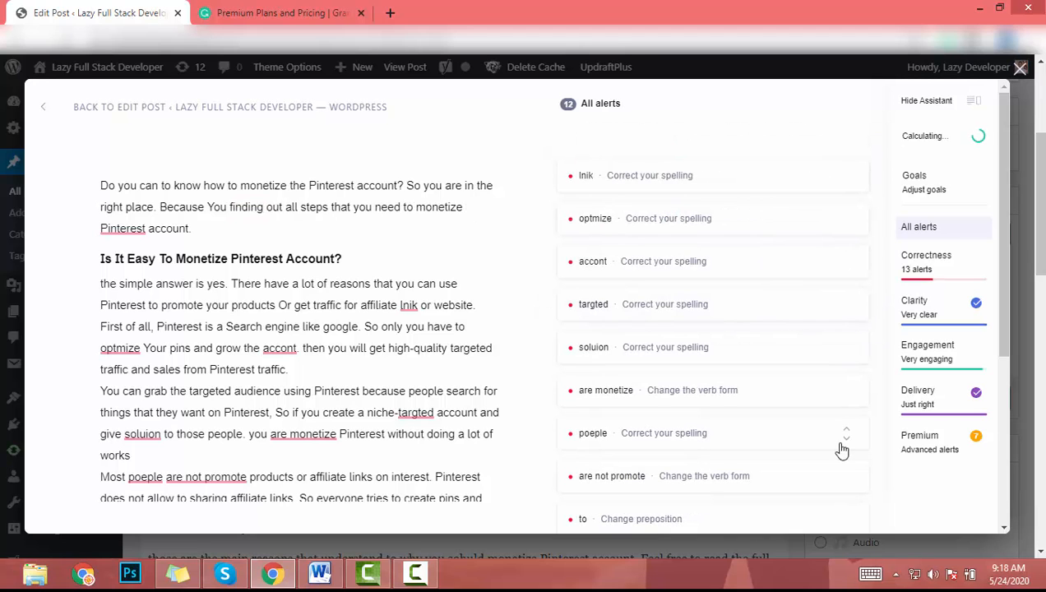
- Correct the misspelled "lnik" to "links" in the paragraph under the heading using Grammarly's suggestion
left_click(587, 177)
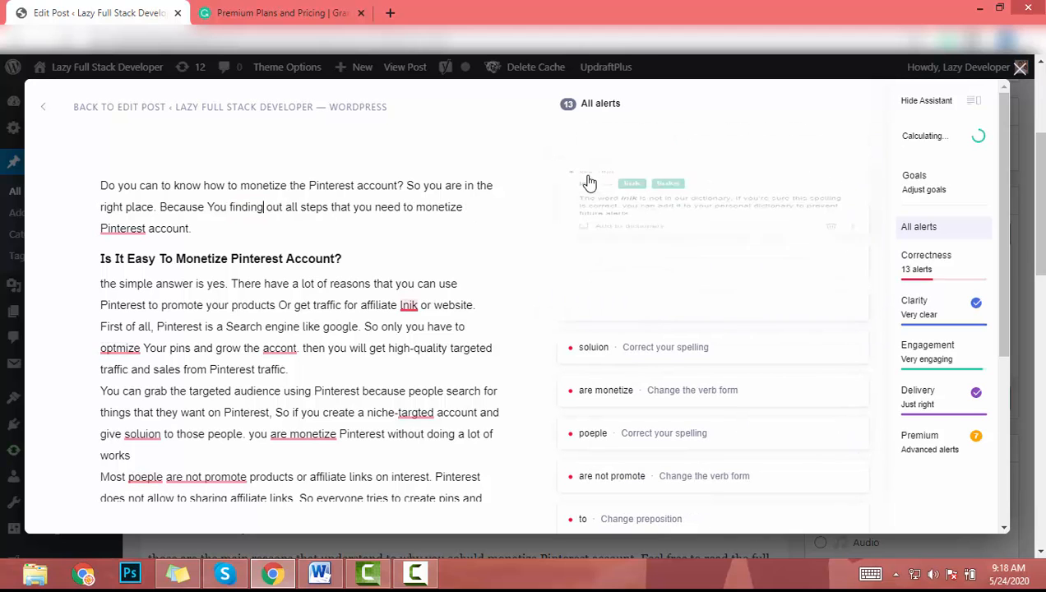
left_click(632, 211)
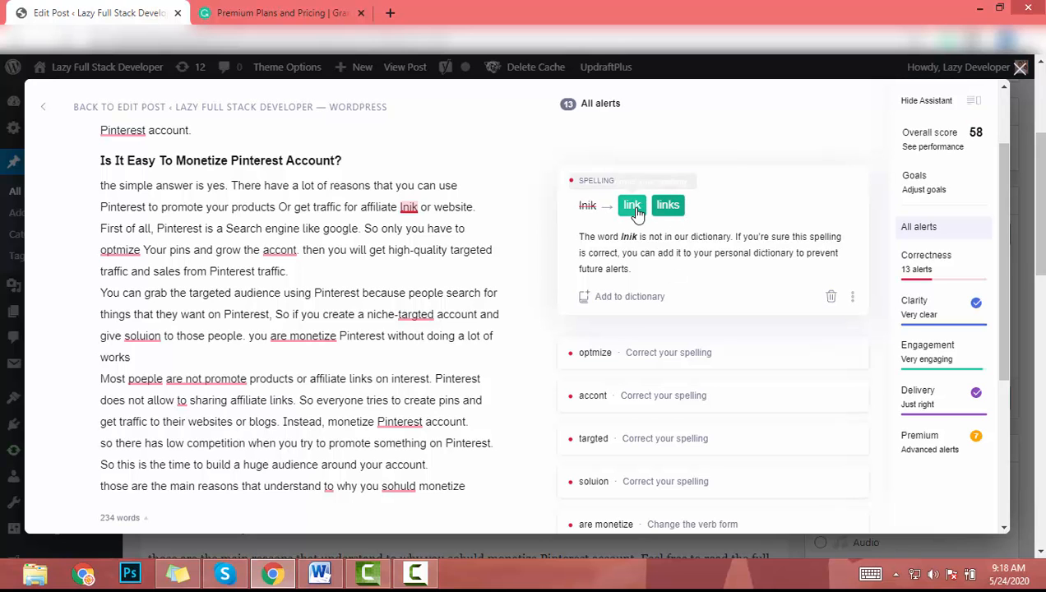
left_click(666, 207)
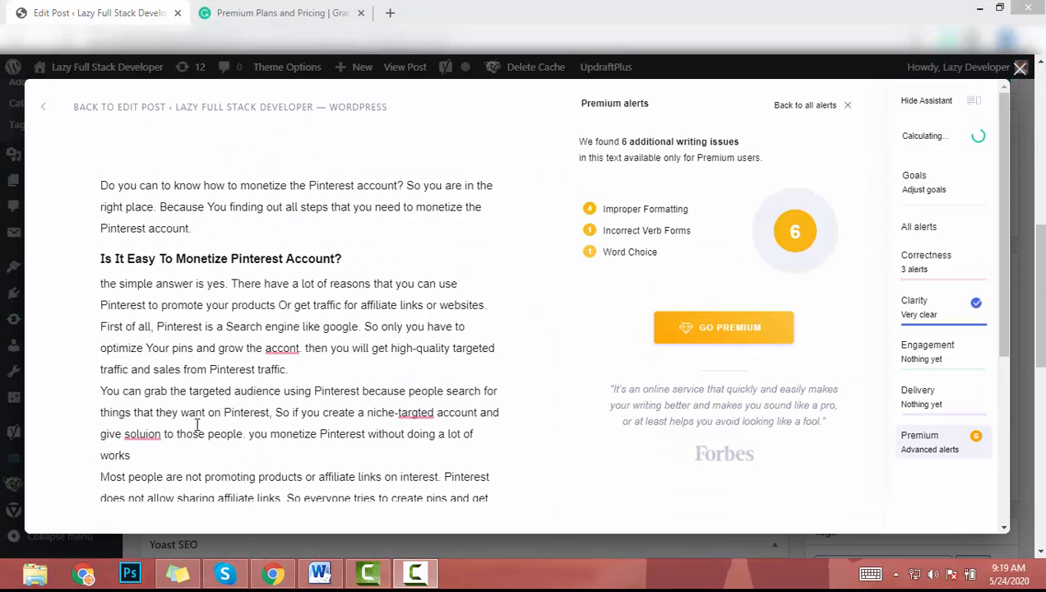
- Accept Grammarly's corrections of "accont" to "account" and "targted" to "targeted" in the post body
left_click(267, 363)
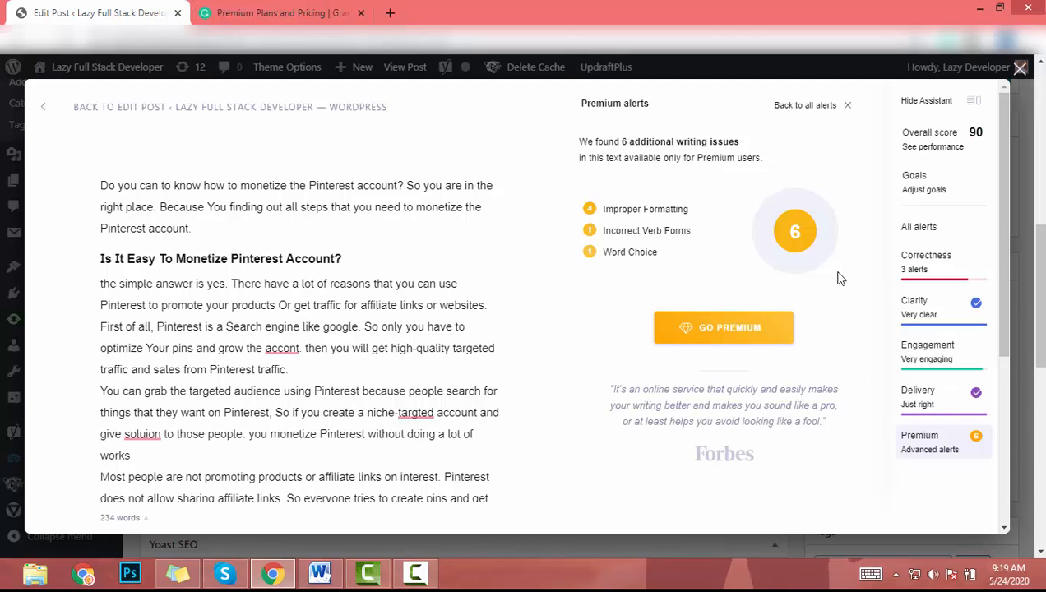
left_click(269, 346)
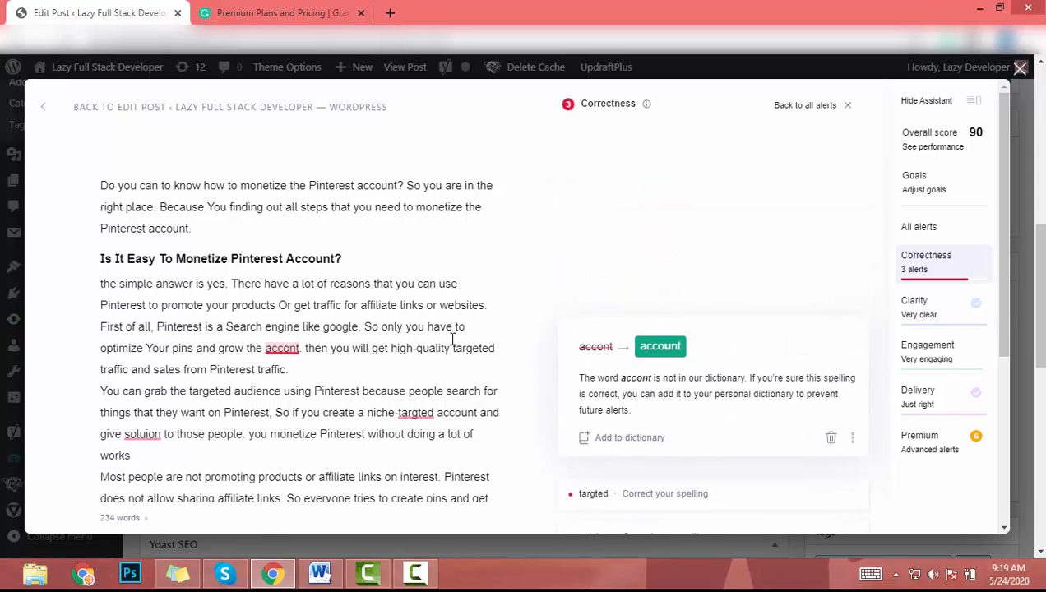
left_click(659, 346)
left_click(423, 411)
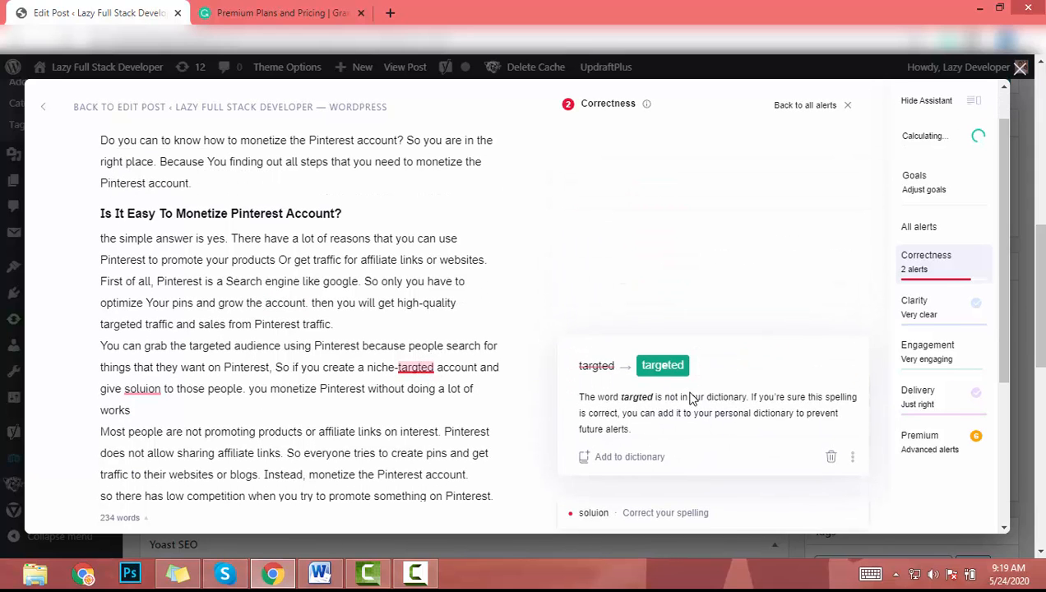
left_click(662, 365)
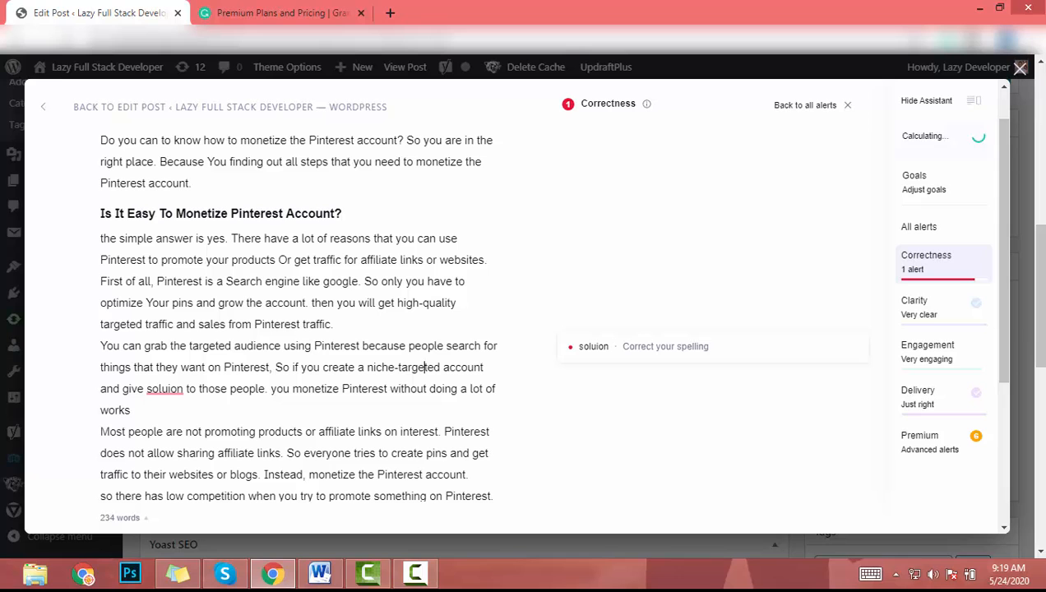
- Close the Grammarly assistant and copy the entire corrected post text into the blank Microsoft Word document
left_click(1020, 68)
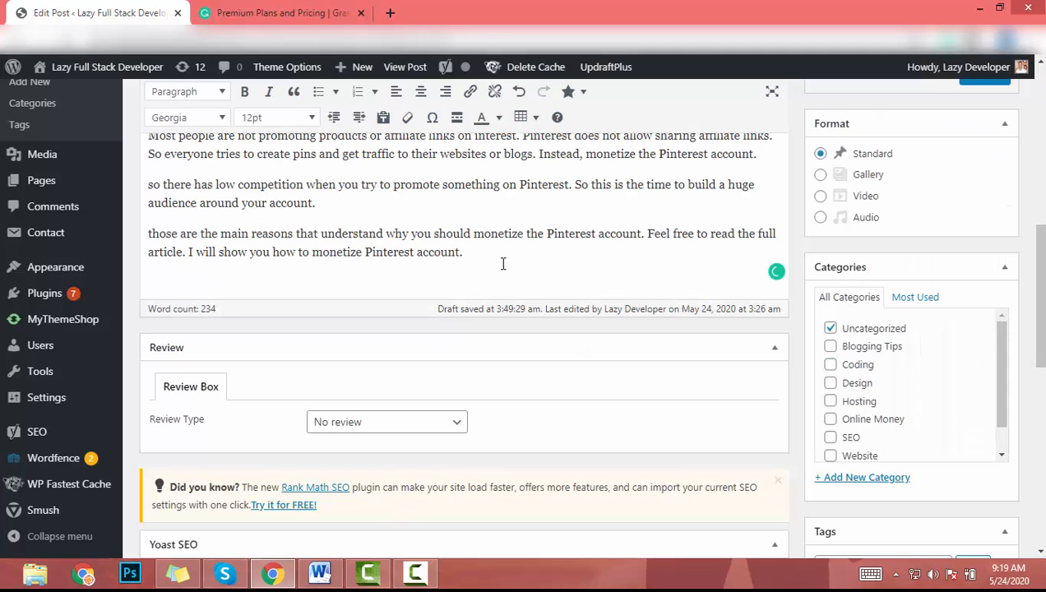
key("ctrl+a")
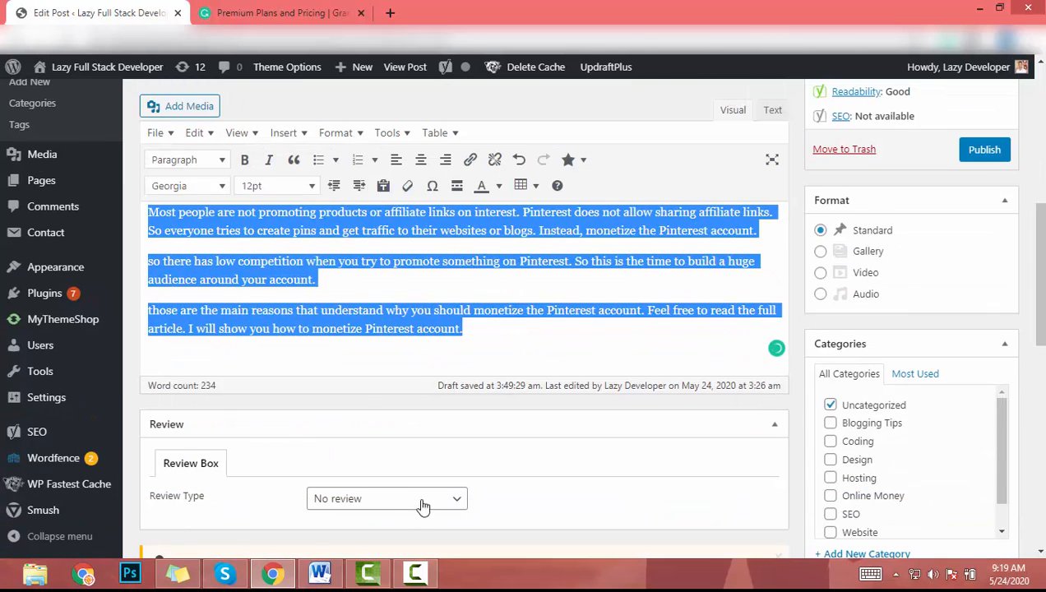
left_click(320, 573)
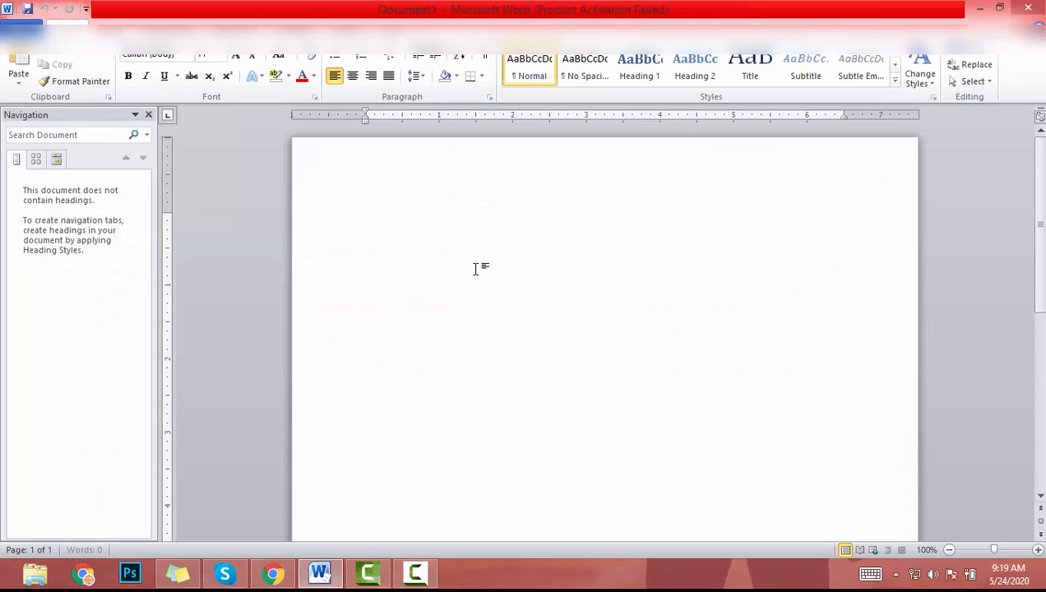
type("Do you can to know how to monetize the Pinterest account? So you are in the right place. Because You finding out all steps that you need to monetize the Pinterest account. Is It Easy To Monetize Pinterest Account? the simple answer is yes. There have a lot of reasons that you can use Pinterest to promote your products Or get traffic for affiliate links or websites. First of all, Pinterest is a Search engine like google. So only you have to optimize Your pins and grow the account. then you will get high-quality targeted traffic and sales from Pinterest traffic. You can grab the targeted audience using Pinterest because people search for things that they want on Pinterest, So if you create a niche-targeted account and give soluion to those people. you monetize Pinterest without doing a lot of works Most people are not promoting products or affiliate links on interest. Pinterest does not allow sharing affiliate links. So everyone tries to create pins and get traffic to their websites or blogs. Instead, monetize the Pinterest account. so there has low competition when you try to promote something on Pinterest. So this is the time to build a huge audience around your account. those are the main reasons that understand why you should monetize the Pinterest account. Feel free to read the full article. I will show you how to monetize Pinterest account.")
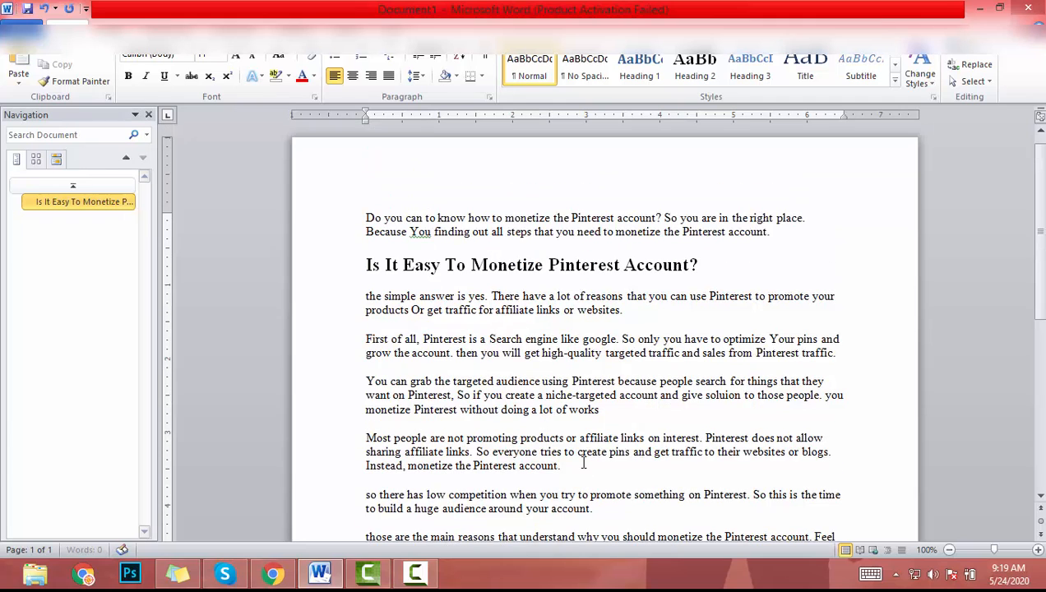
- Correct "soluion" to "solution" and capitalize "the" at the start of the paragraph under the heading with the proofing suggestions
scroll(559, 370, "down", 2)
left_click(547, 323)
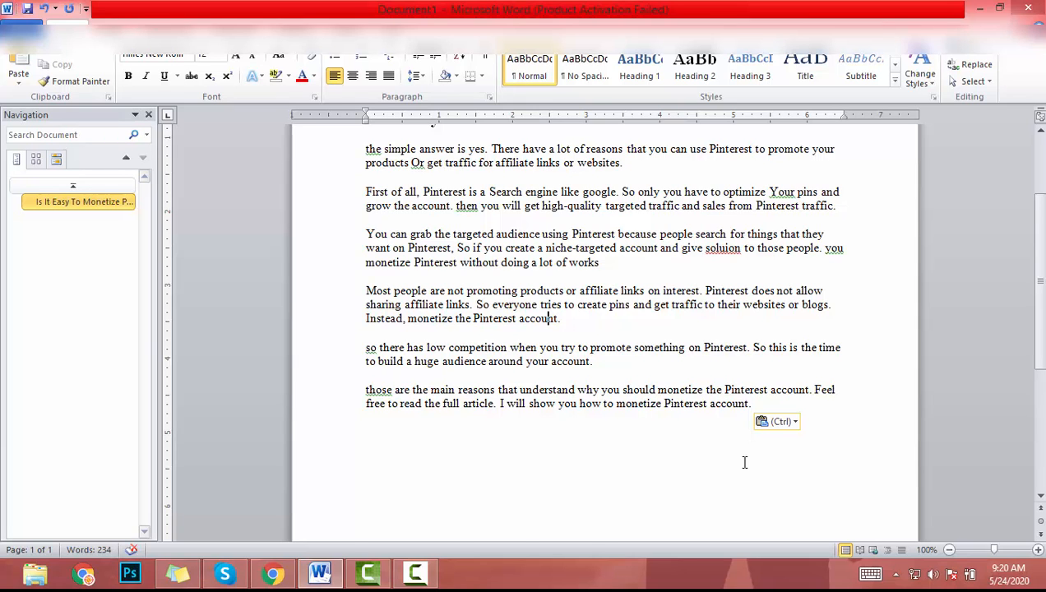
scroll(744, 462, "up", 3)
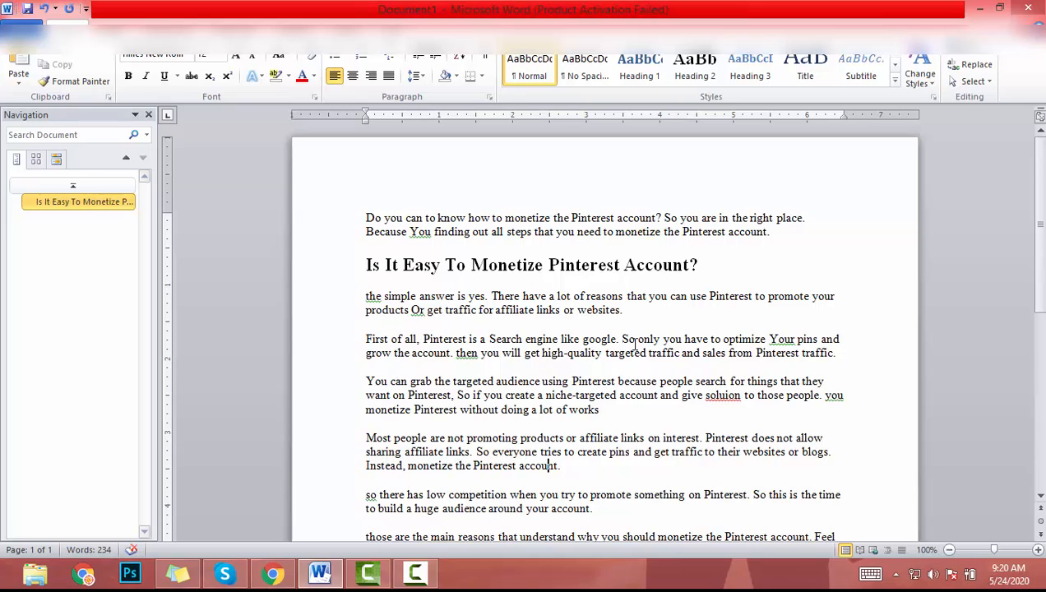
scroll(792, 362, "down", 1)
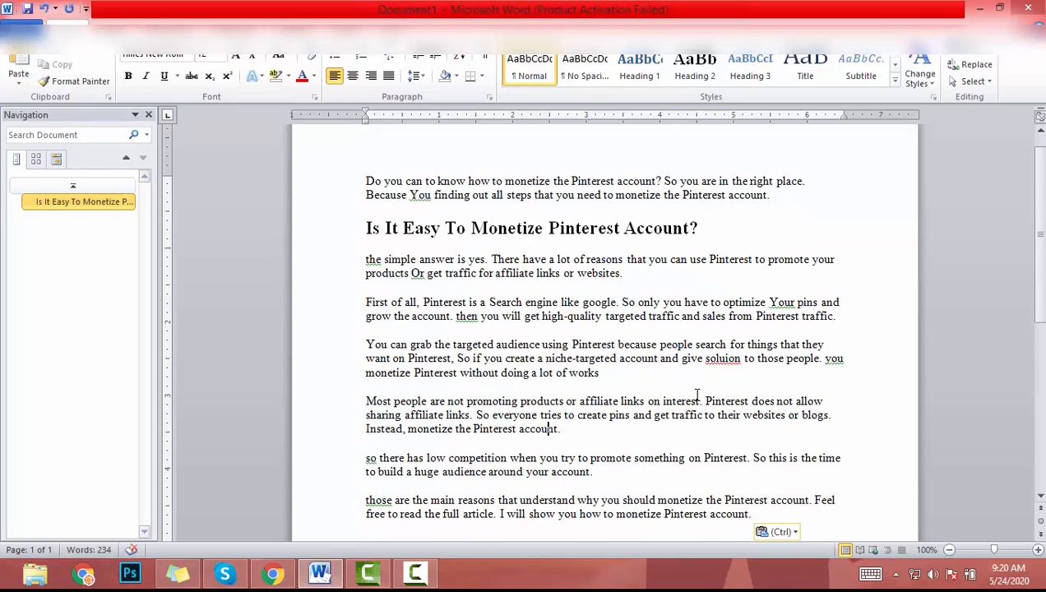
scroll(696, 403, "down", 2)
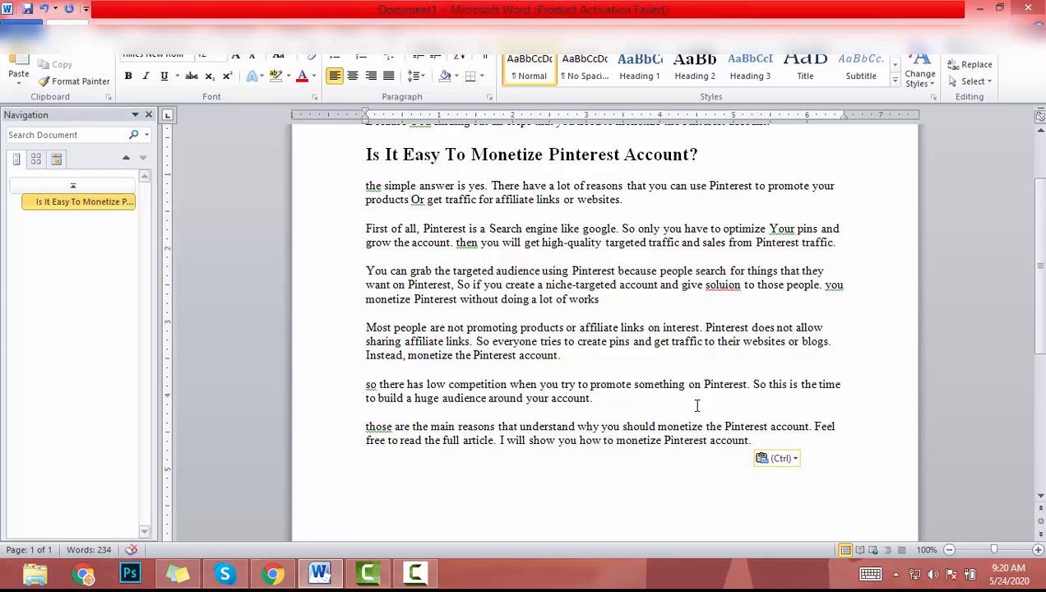
right_click(722, 286)
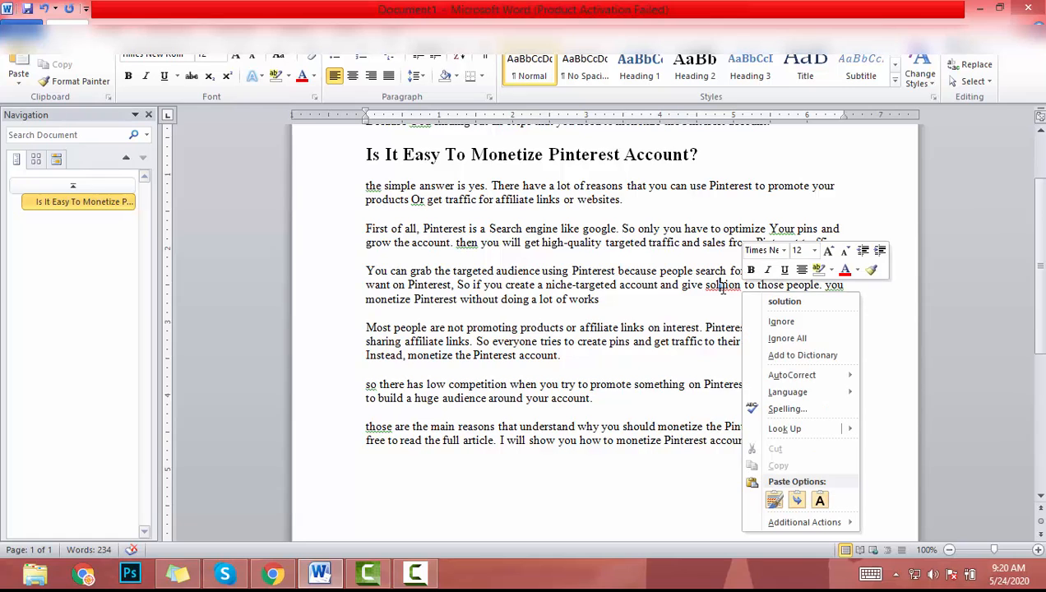
left_click(796, 301)
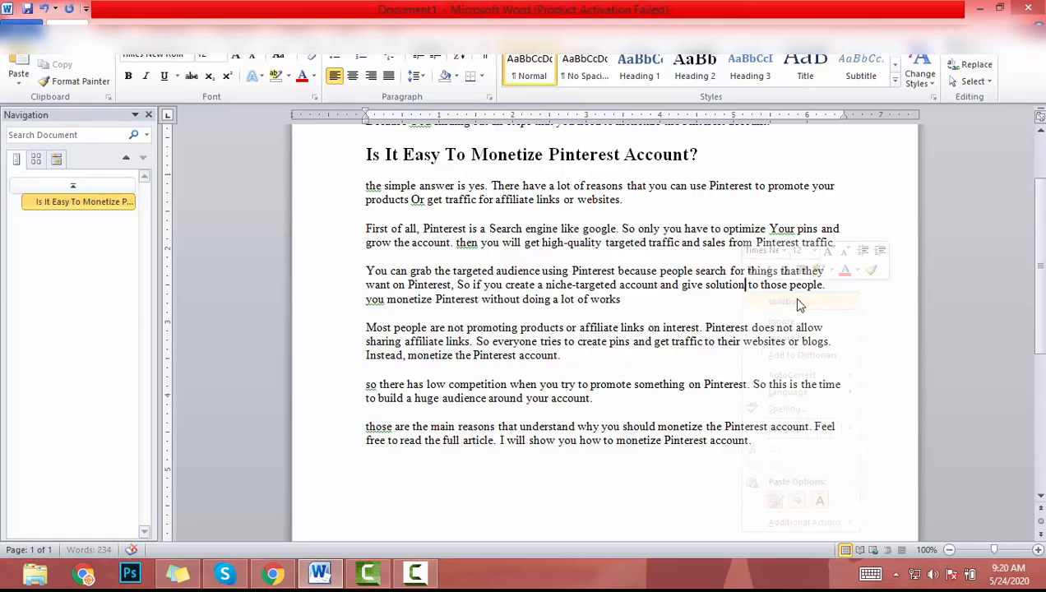
right_click(368, 185)
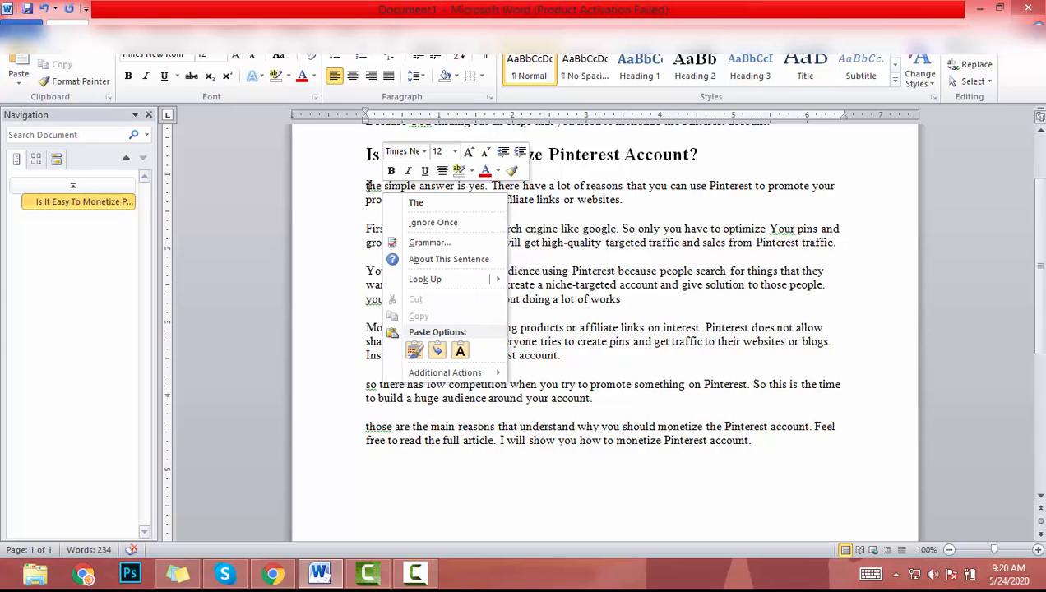
left_click(421, 205)
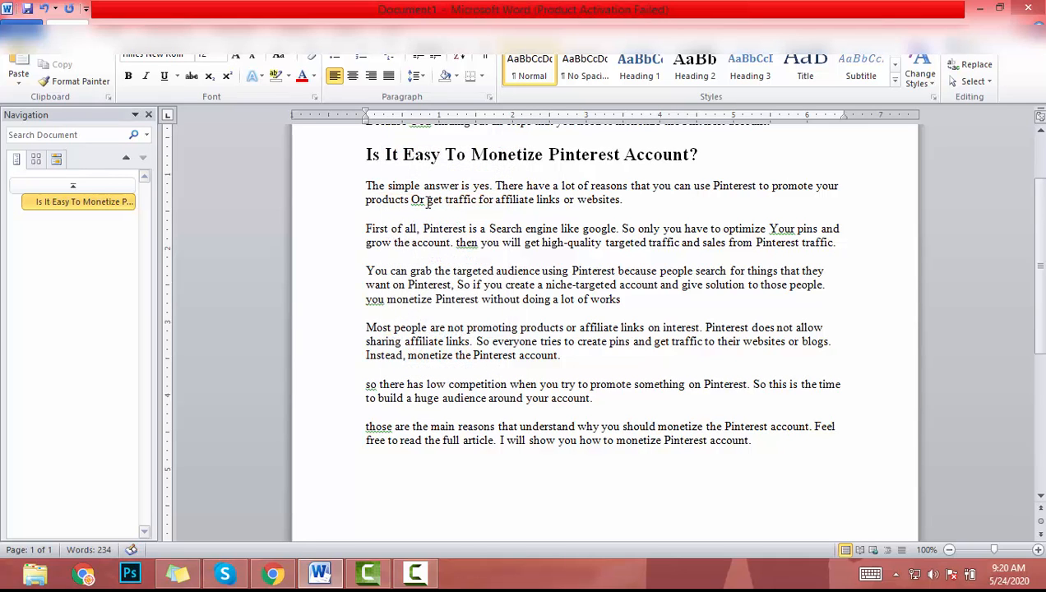
- Apply the proofing suggestions "or", "Then" and "your" in the first two paragraphs under the heading
right_click(417, 203)
left_click(456, 216)
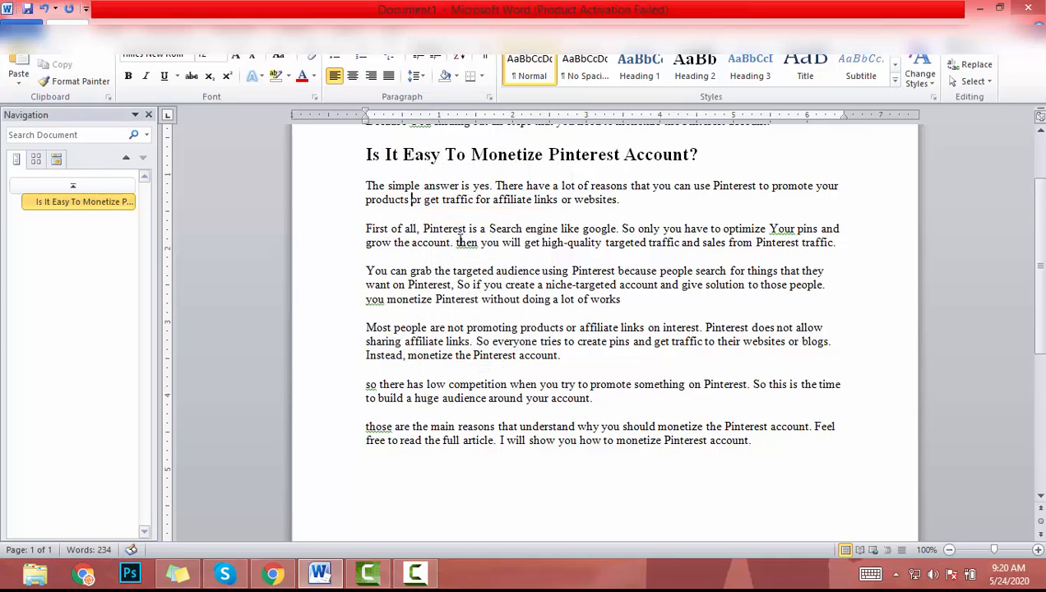
right_click(475, 245)
left_click(526, 260)
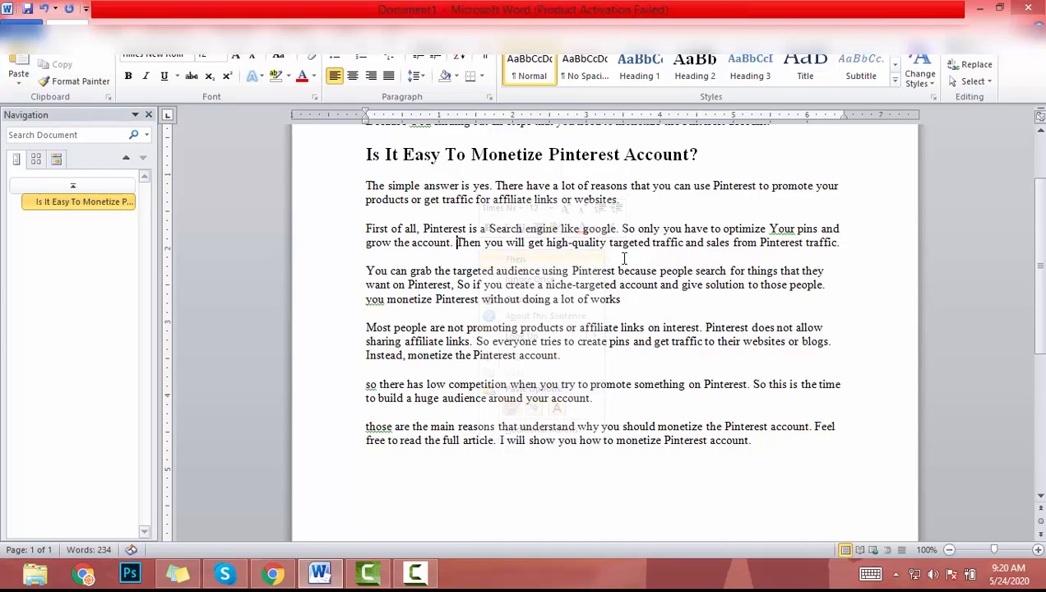
right_click(785, 231)
left_click(831, 247)
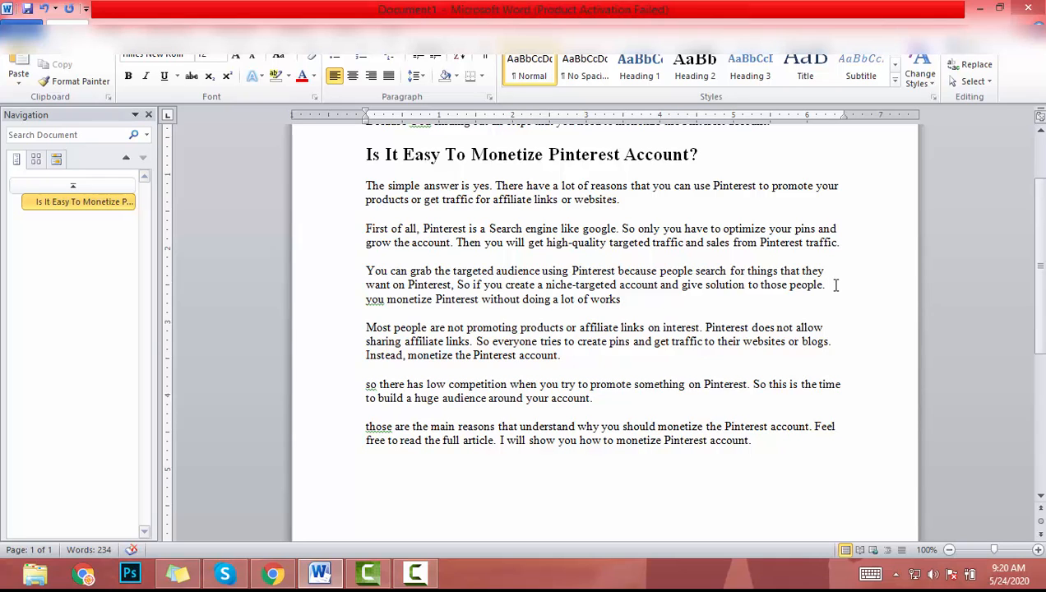
- Capitalize the flagged sentence openers "you", "so" and "those" in the remaining paragraphs using the proofing suggestions
right_click(376, 301)
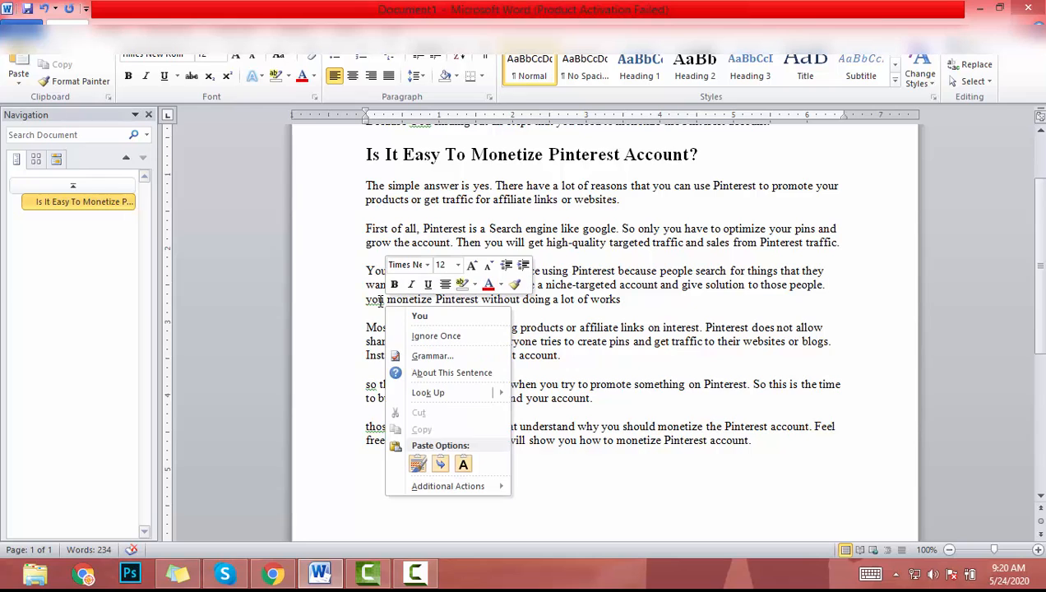
left_click(435, 317)
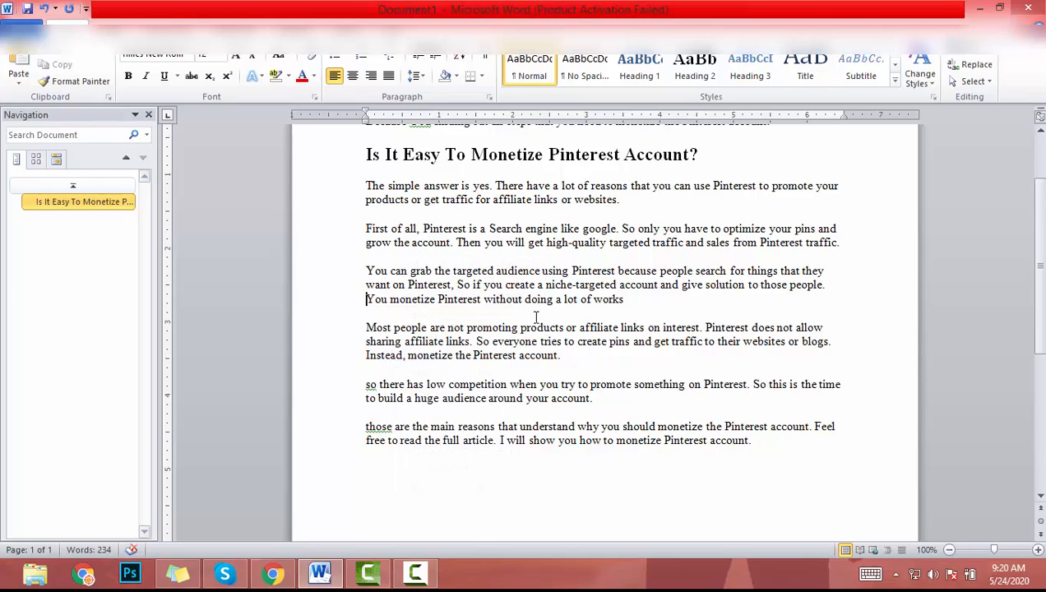
right_click(374, 372)
left_click(374, 374)
right_click(374, 382)
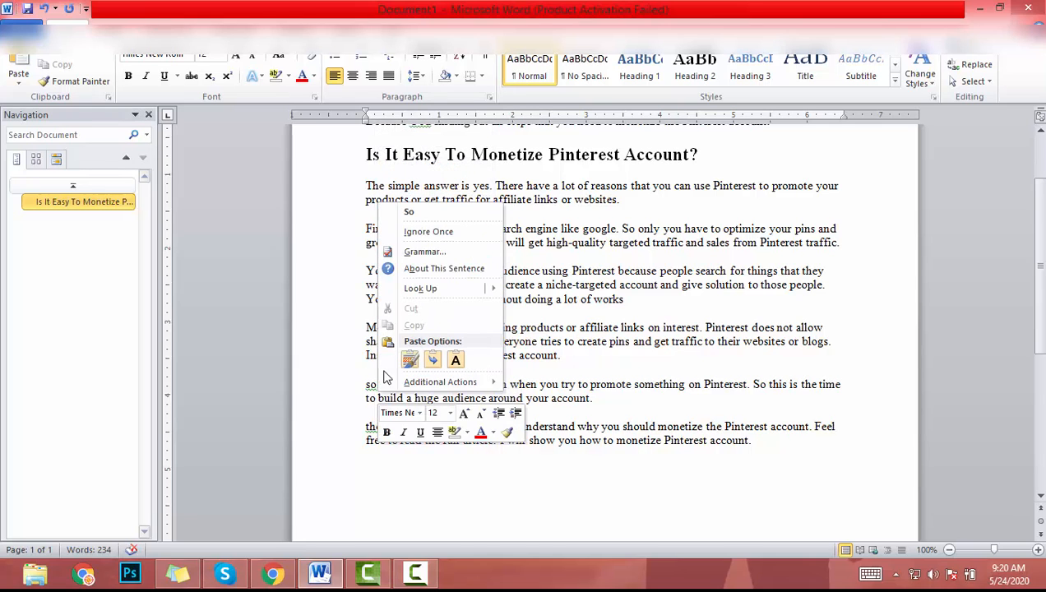
left_click(420, 205)
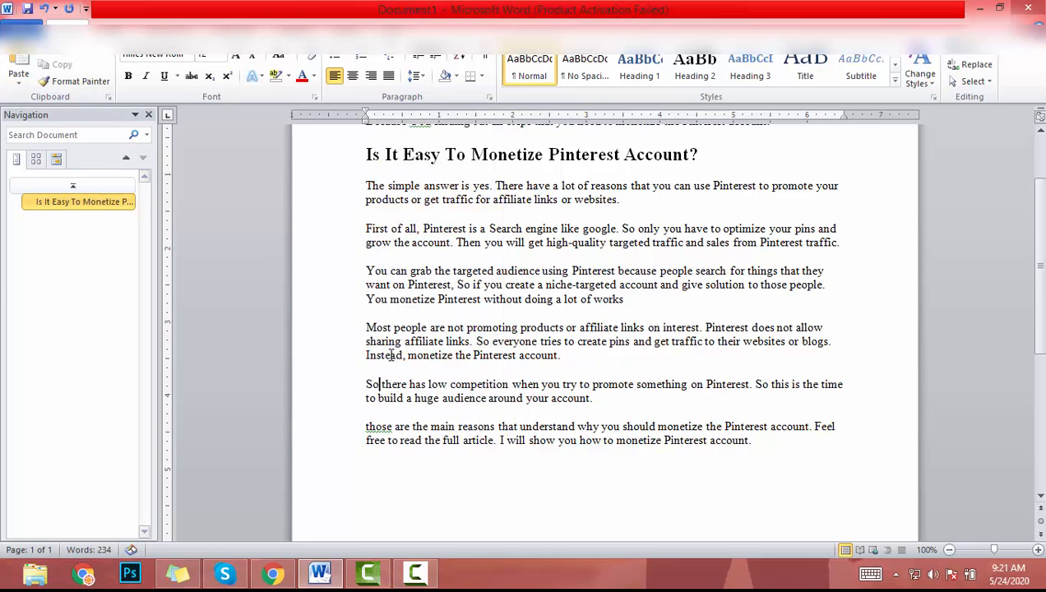
right_click(378, 428)
left_click(429, 196)
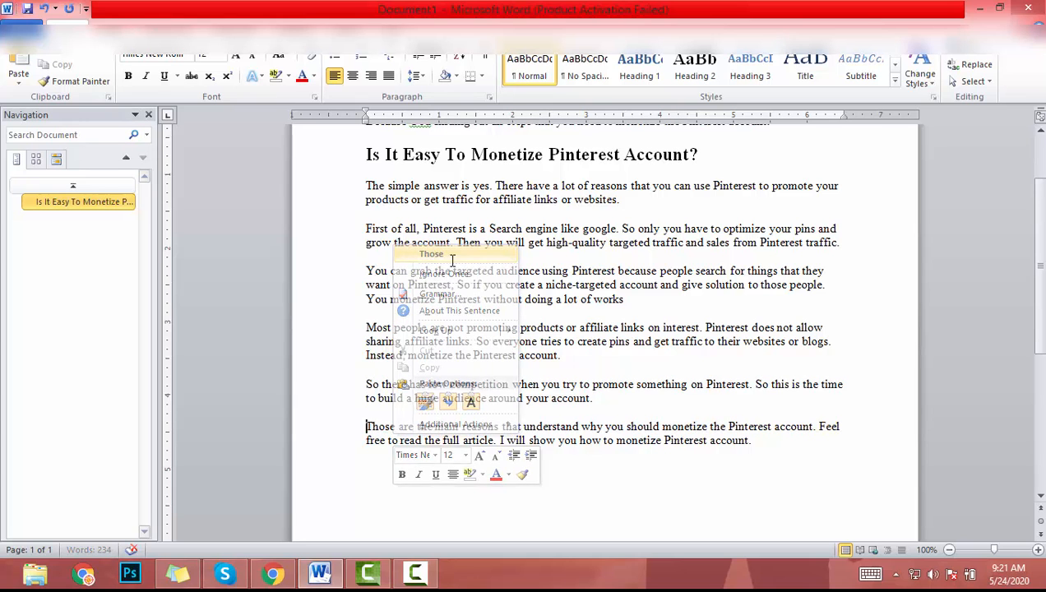
- Change "You" after "Because" to lowercase "you" in the opening paragraph and check the rest of the document for flagged words
scroll(607, 442, "up", 3)
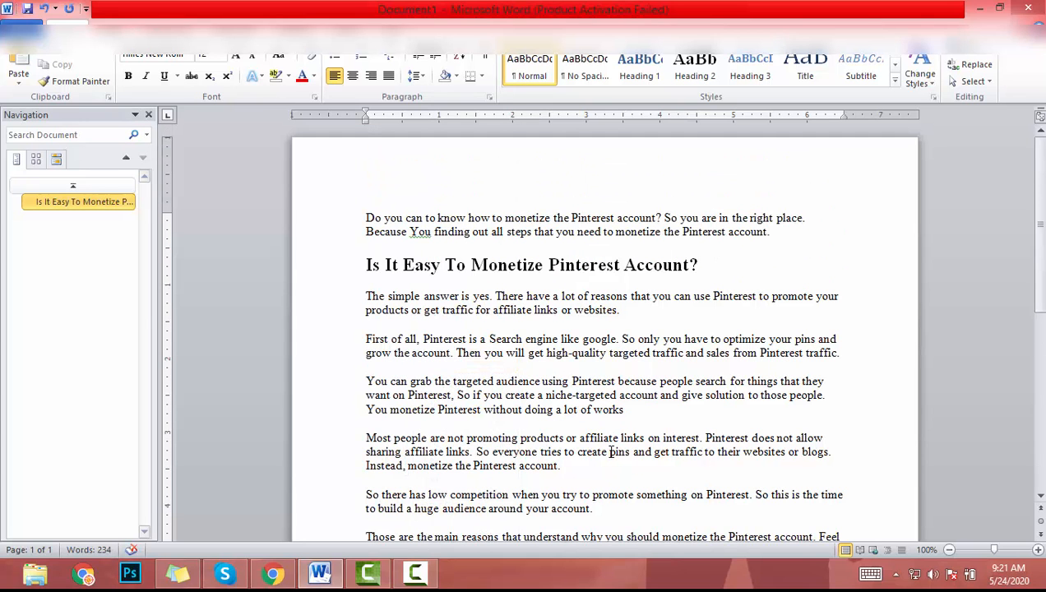
right_click(413, 234)
left_click(465, 246)
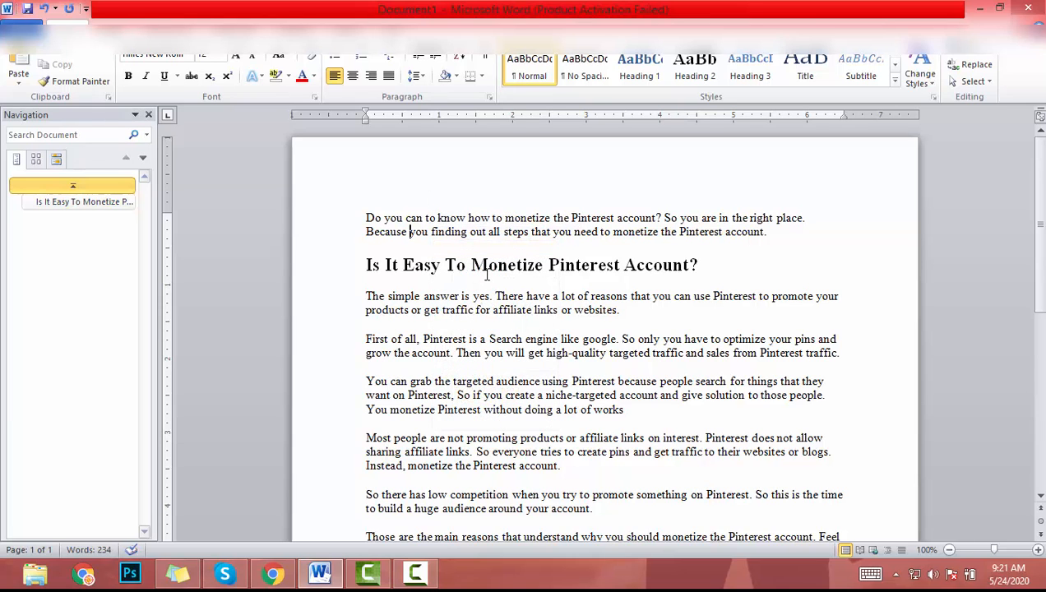
left_click(486, 274)
scroll(486, 275, "down", 2)
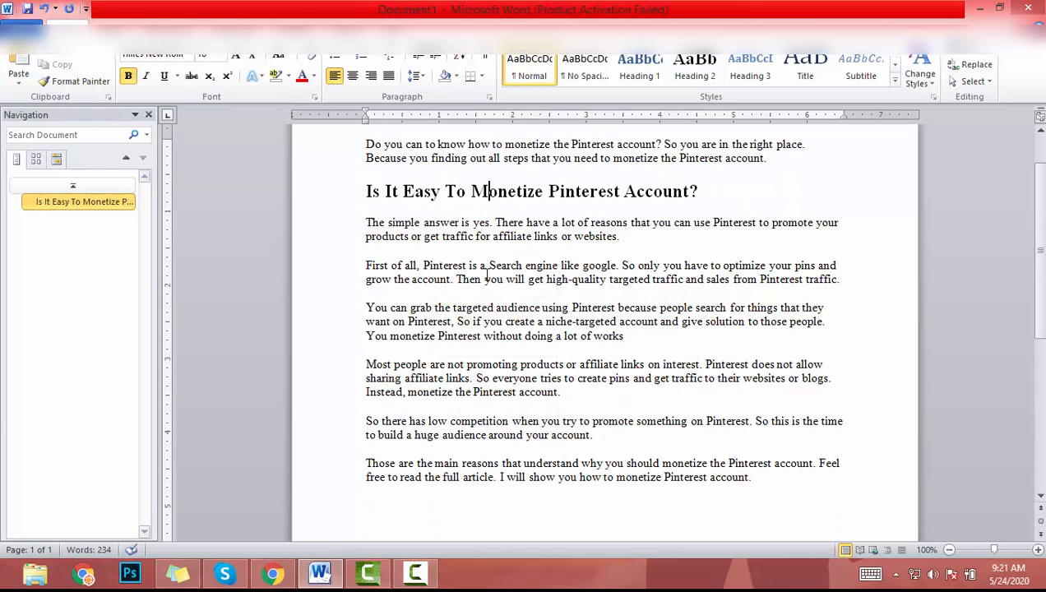
scroll(486, 275, "down", 5)
scroll(593, 422, "up", 6)
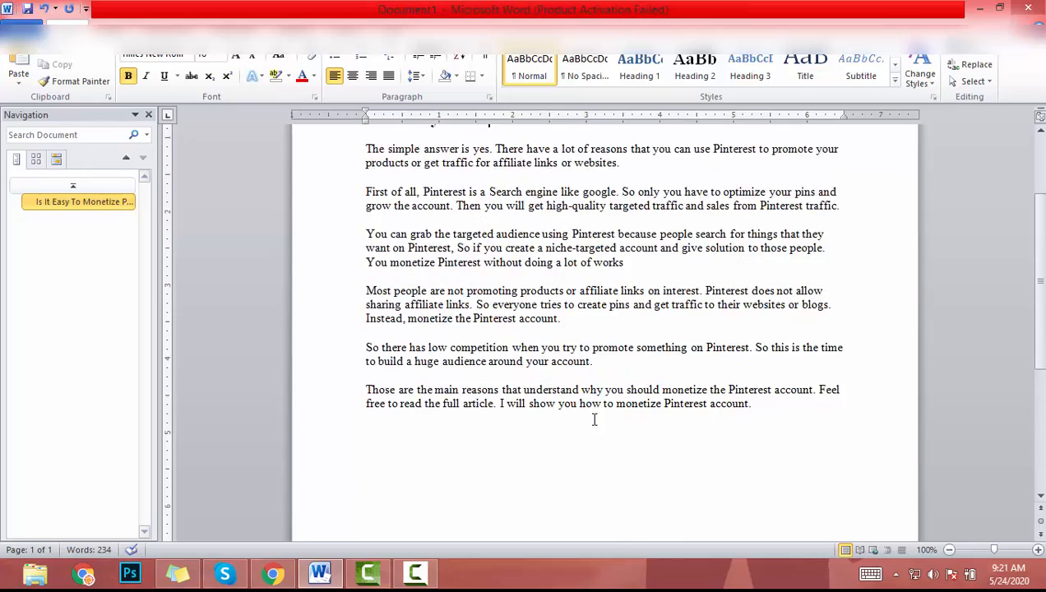
- Copy the whole corrected Word text and replace the entire WordPress post body in the browser with it
key("ctrl+a")
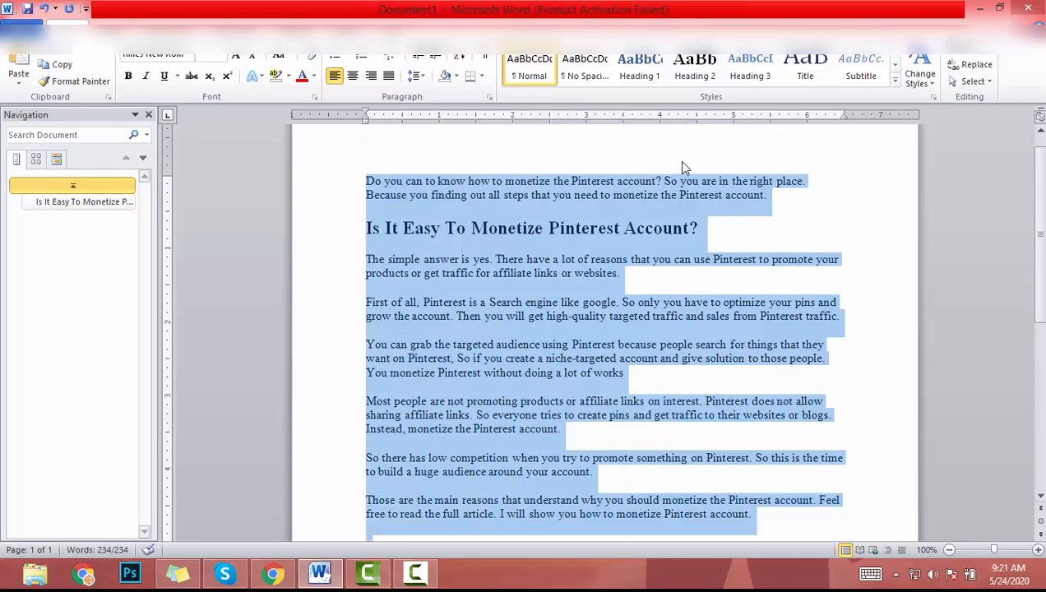
left_click(974, 8)
left_click(561, 303)
key("ctrl+a")
left_click(551, 322)
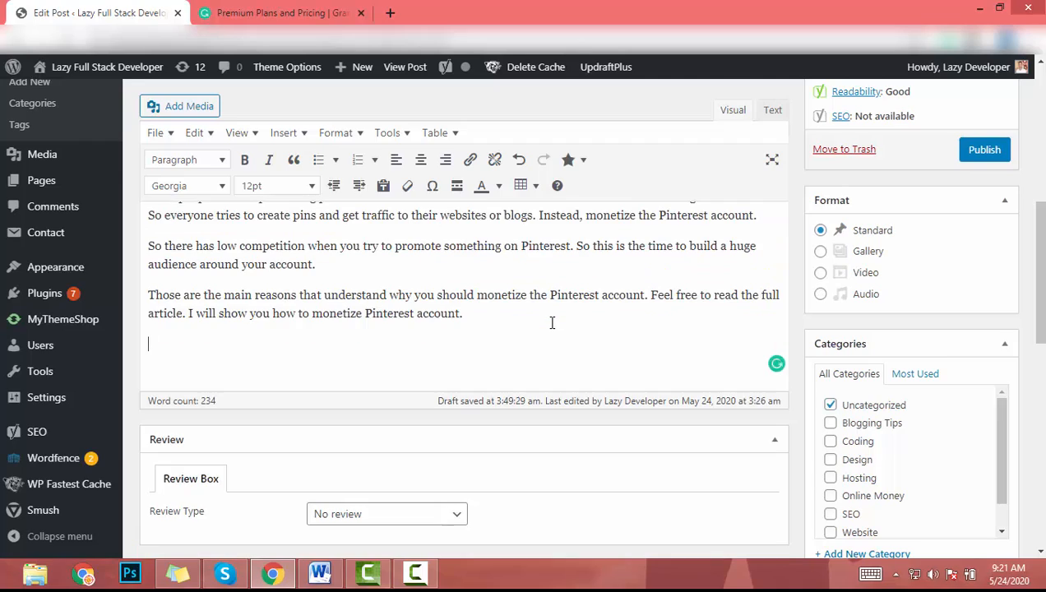
- Remove the bold from the line "Is It Easy To Monetize Pinterest Account?" and format it as Heading 2
scroll(551, 322, "up", 10)
scroll(552, 323, "down", 3)
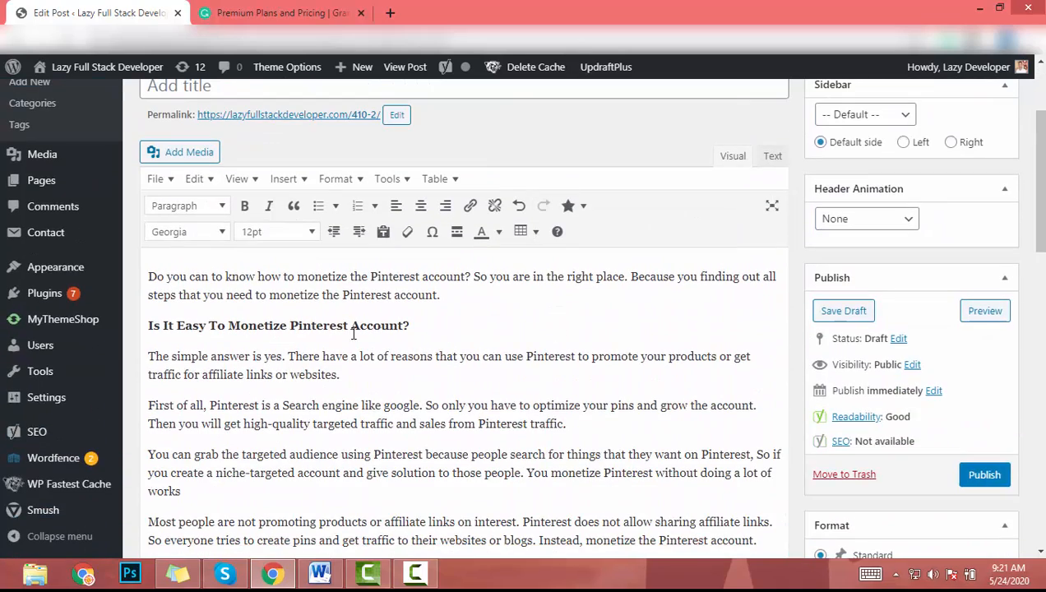
left_click_drag(445, 326, 146, 325)
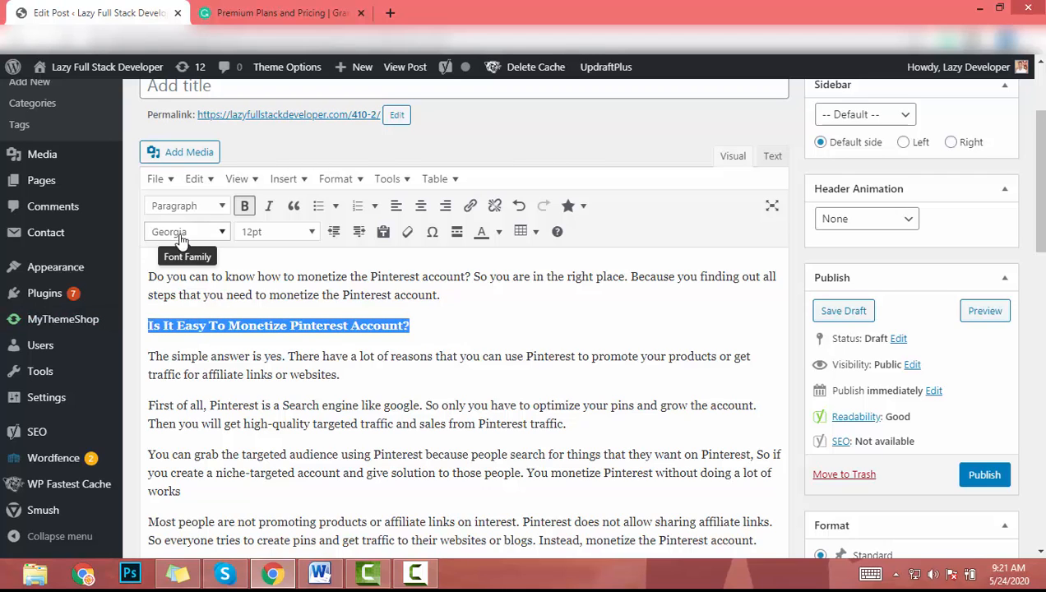
left_click(245, 205)
left_click(187, 205)
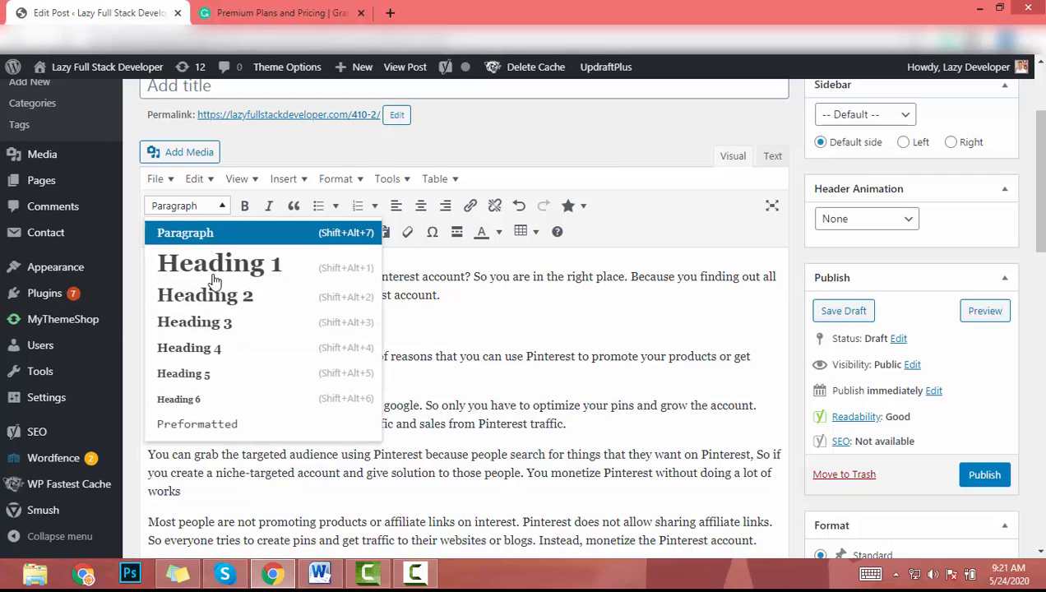
left_click(203, 298)
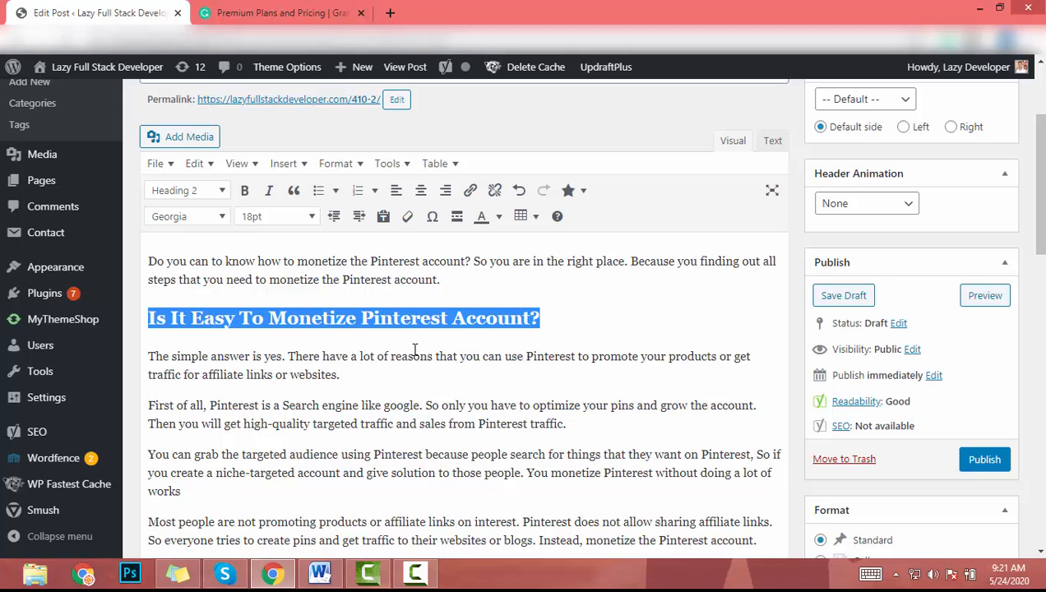
left_click(627, 343)
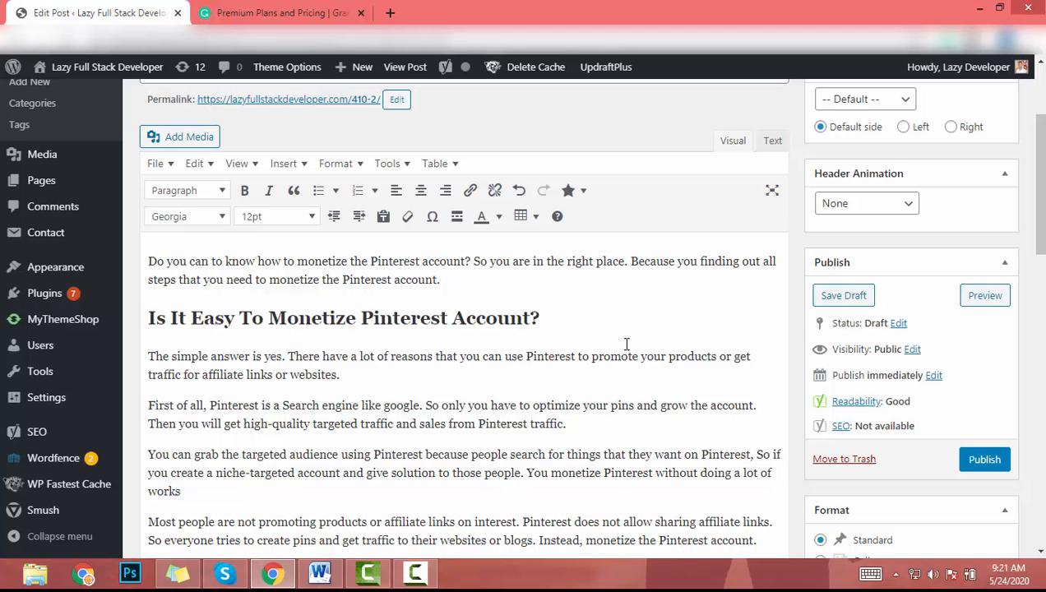
- Recheck the corrected post in Grammarly's full assistant, review its alerts, and close the assistant
scroll(626, 344, "down", 4)
scroll(626, 344, "up", 1)
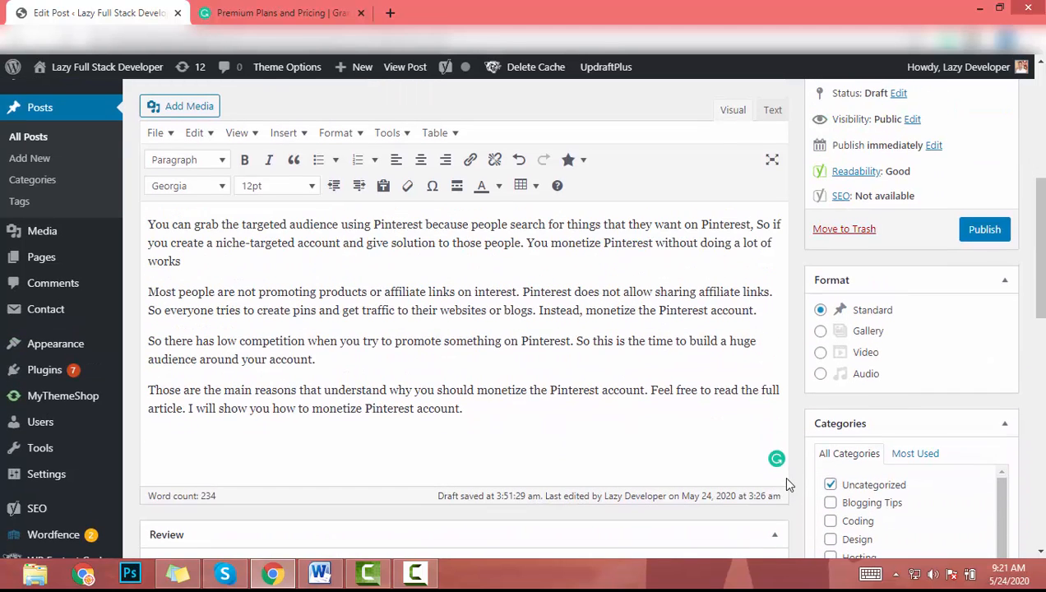
left_click(775, 460)
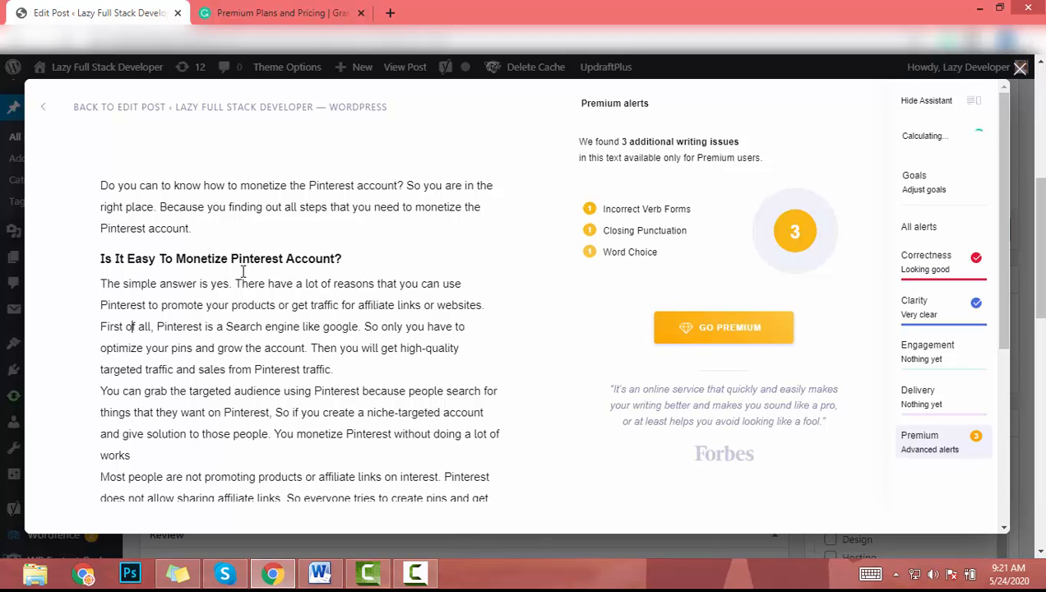
scroll(243, 271, "down", 4)
scroll(242, 275, "up", 4)
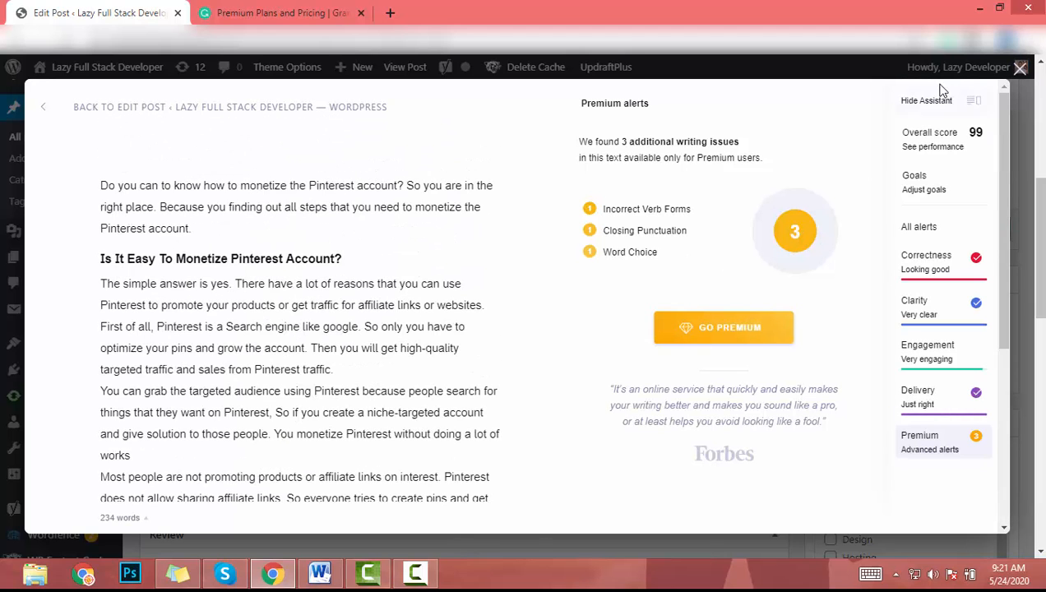
left_click(1019, 68)
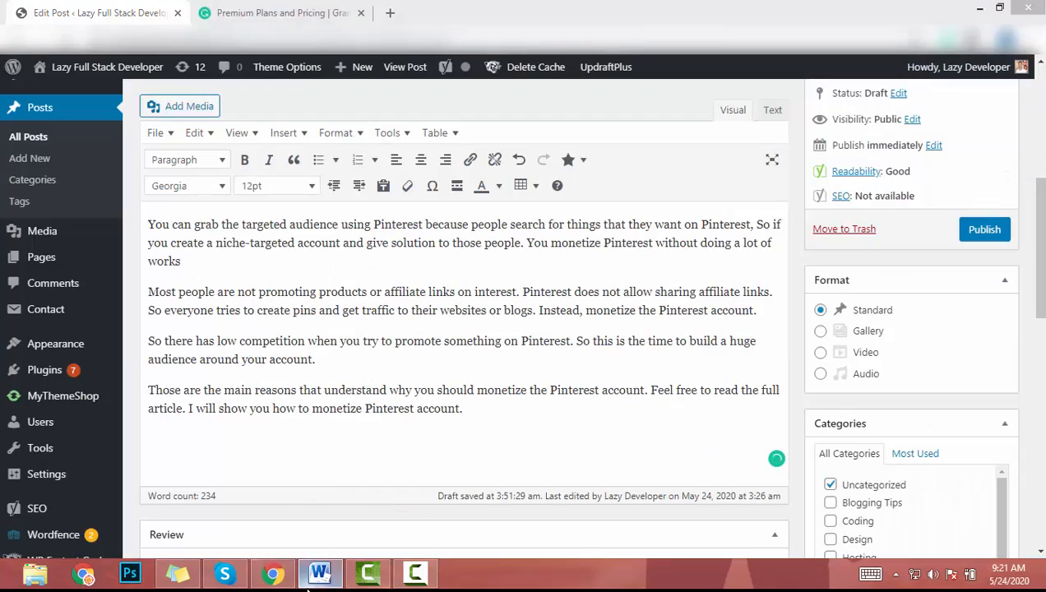
- Glance at the corrected Word document, return to the WordPress editor in the browser, and read through the final post text
left_click(320, 574)
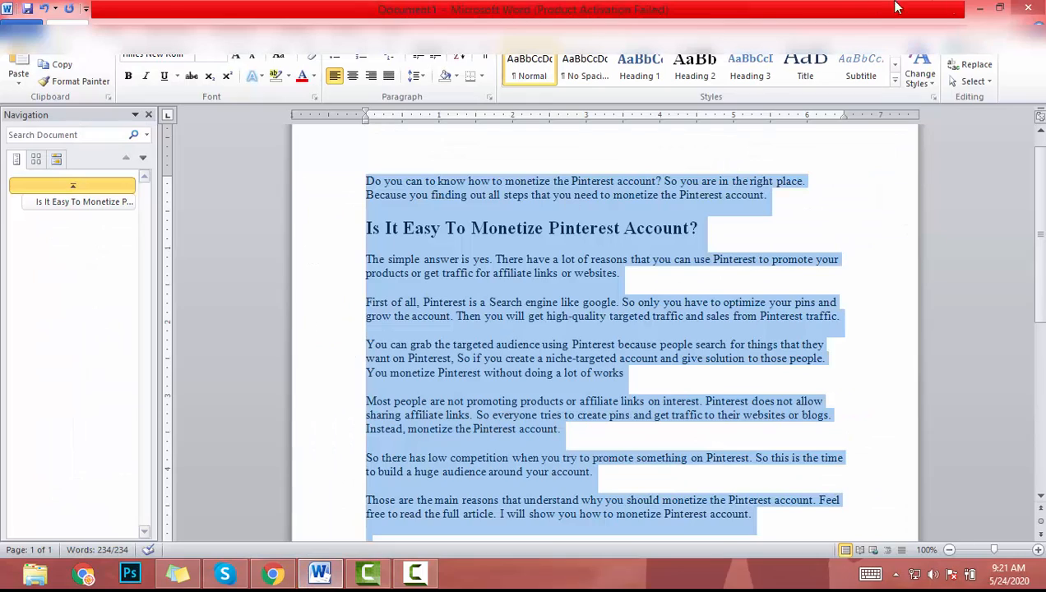
left_click(979, 9)
left_click(468, 330)
scroll(469, 364, "up", 3)
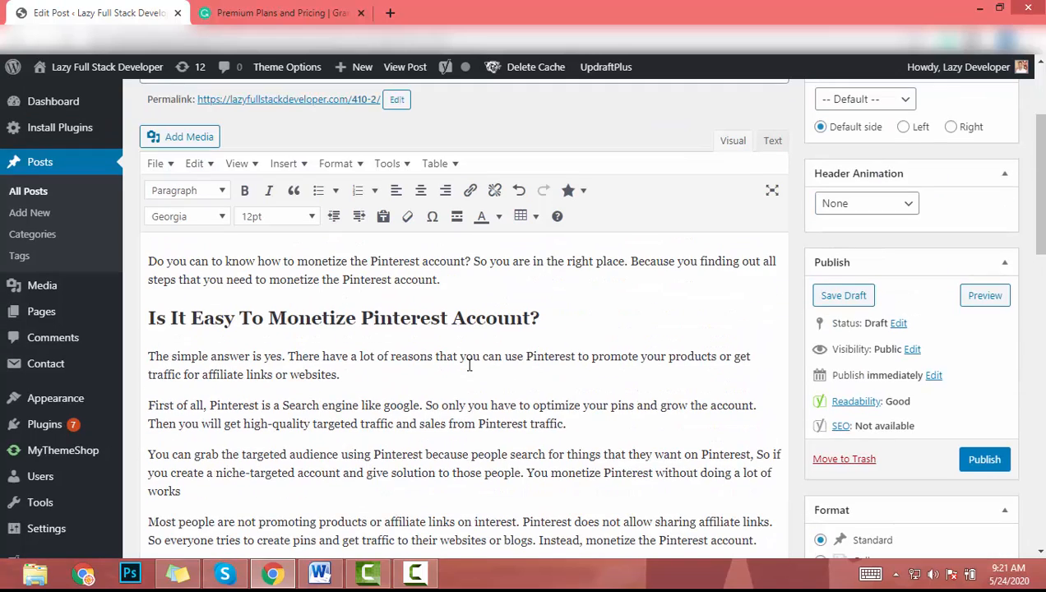
scroll(468, 365, "up", 2)
scroll(463, 381, "down", 1)
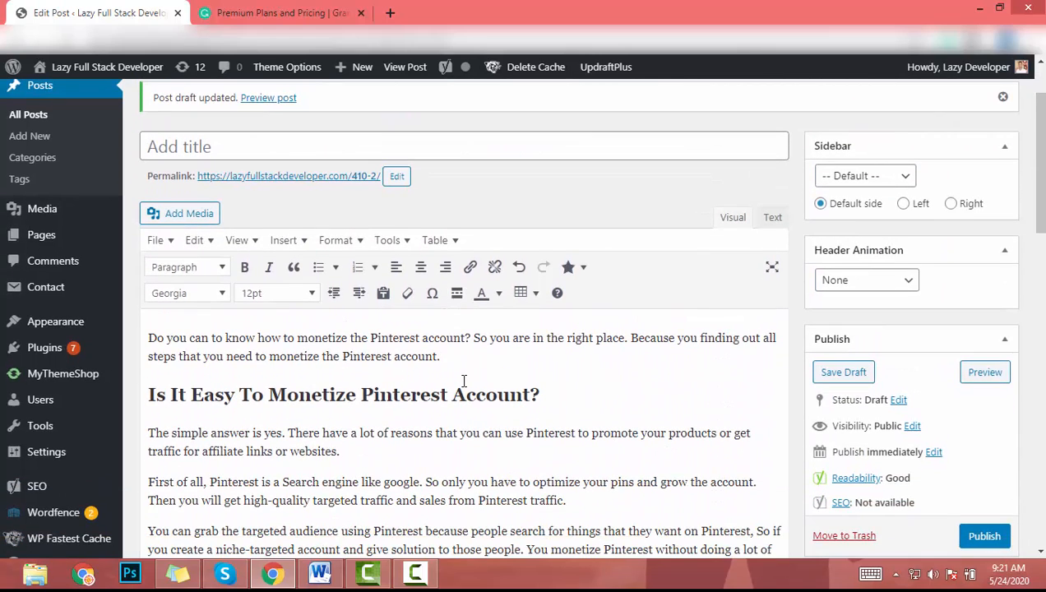
scroll(463, 381, "down", 2)
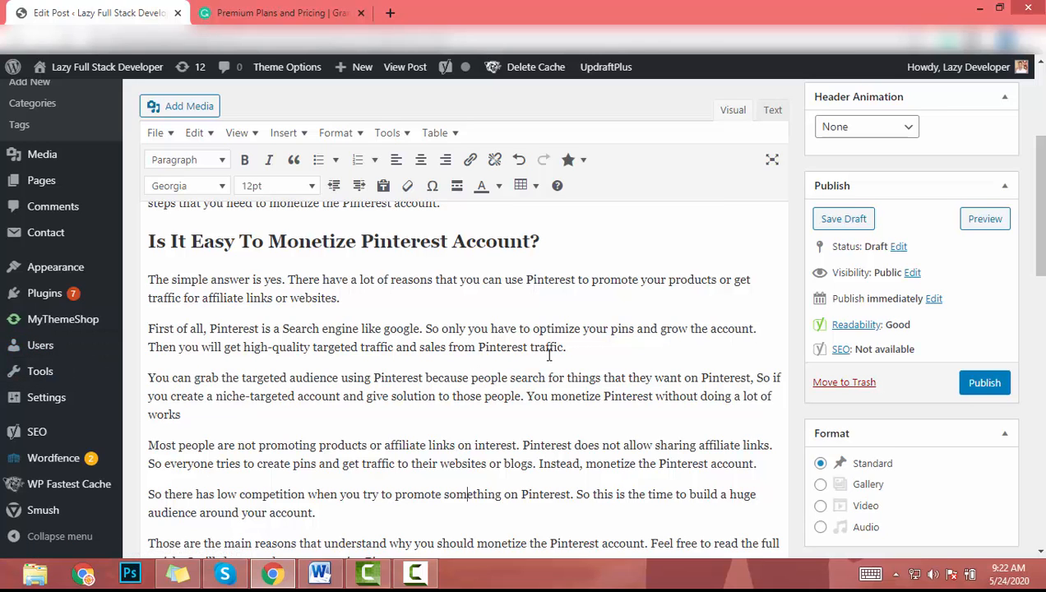
left_click(341, 401)
scroll(340, 403, "down", 1)
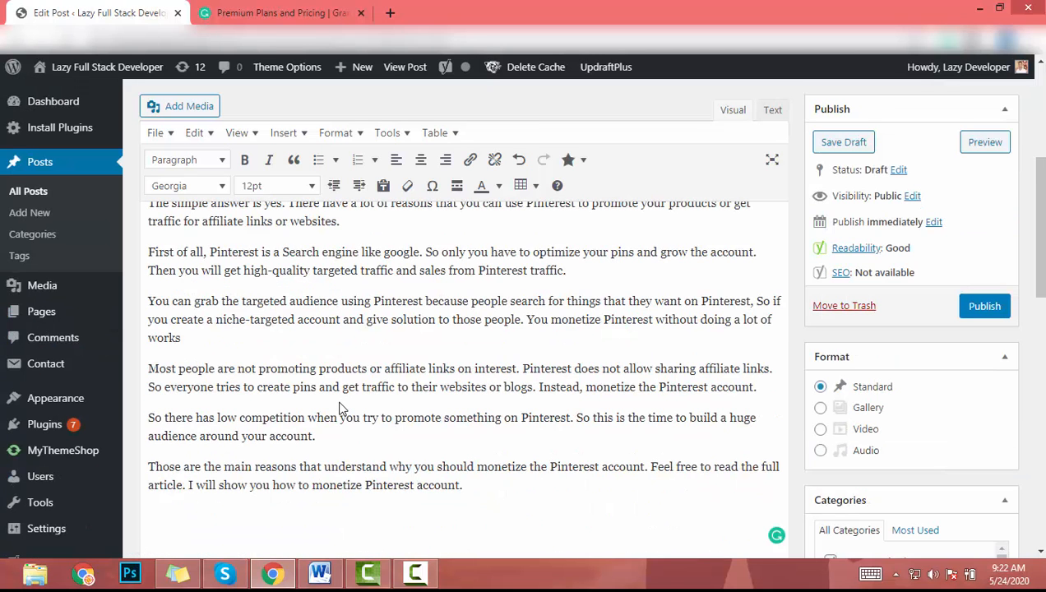